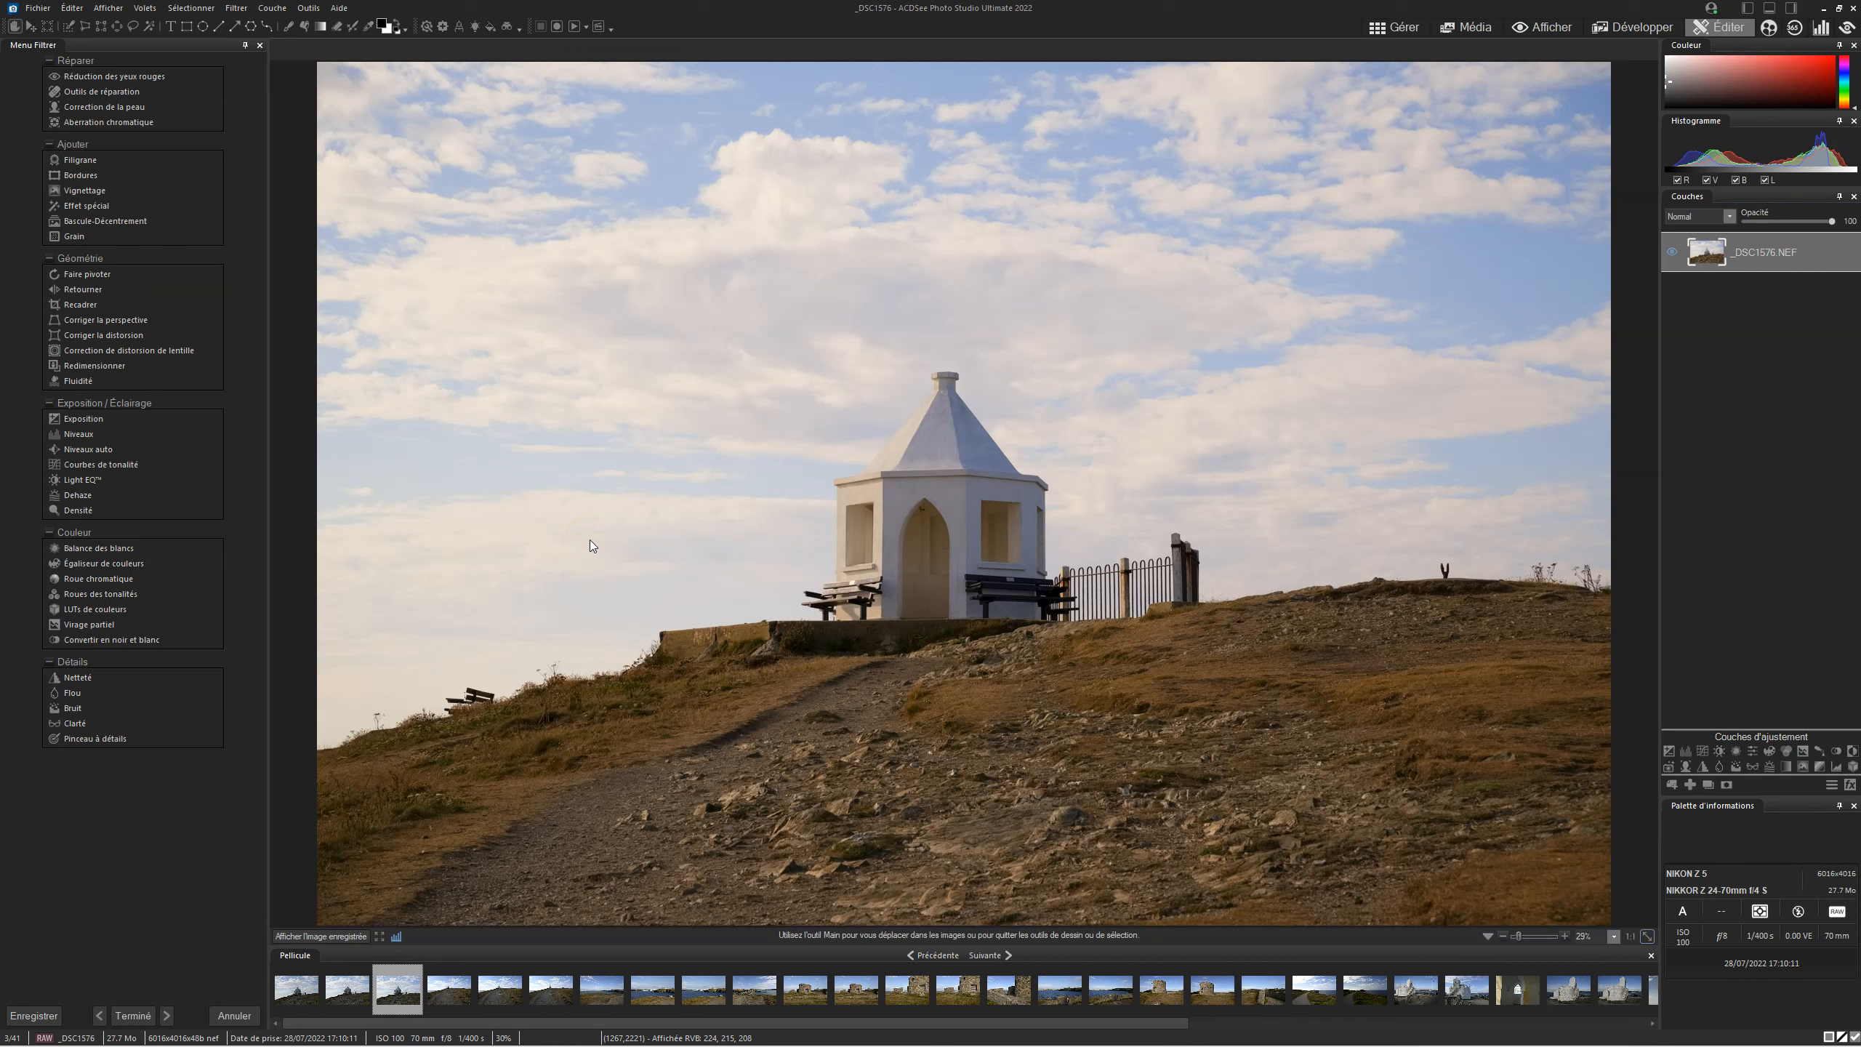
- Open the tone curves filter on the photo and look through the channels the curve can adjust
{"action": "left_click", "coordinate": [106, 469]}
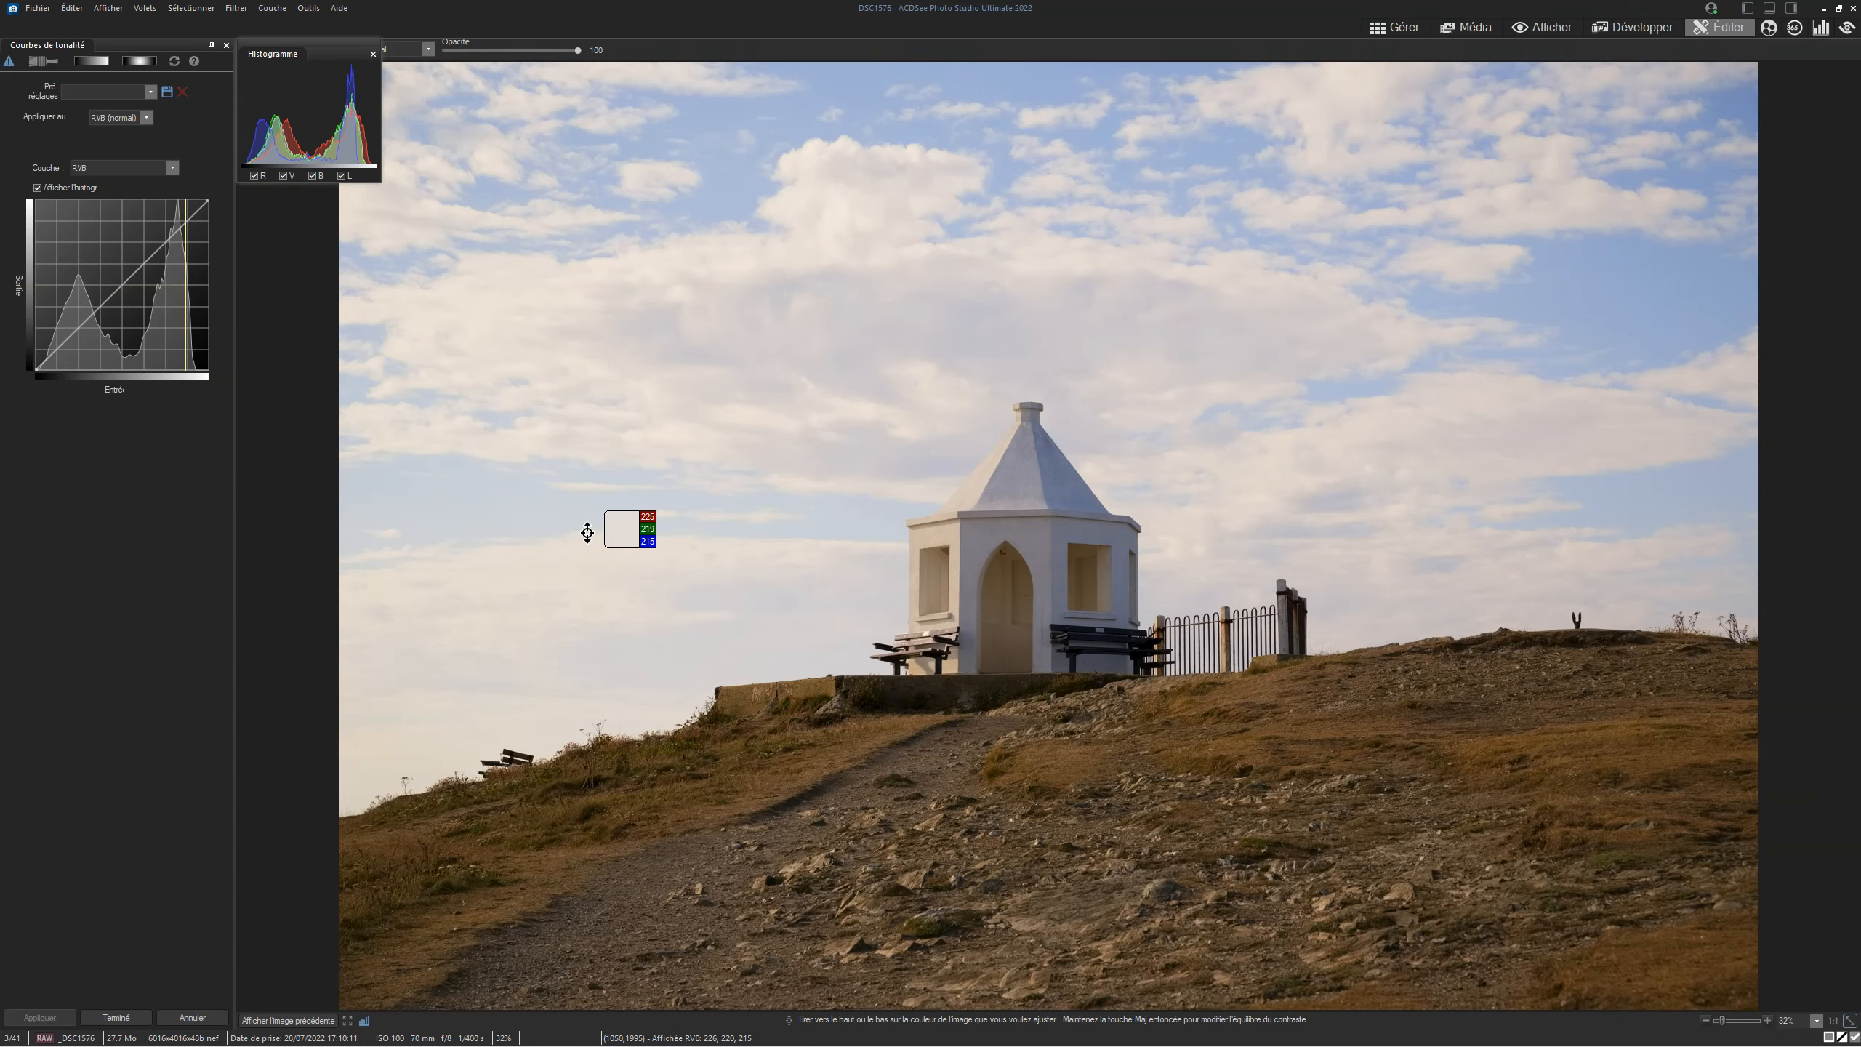
{"action": "left_click", "coordinate": [533, 531]}
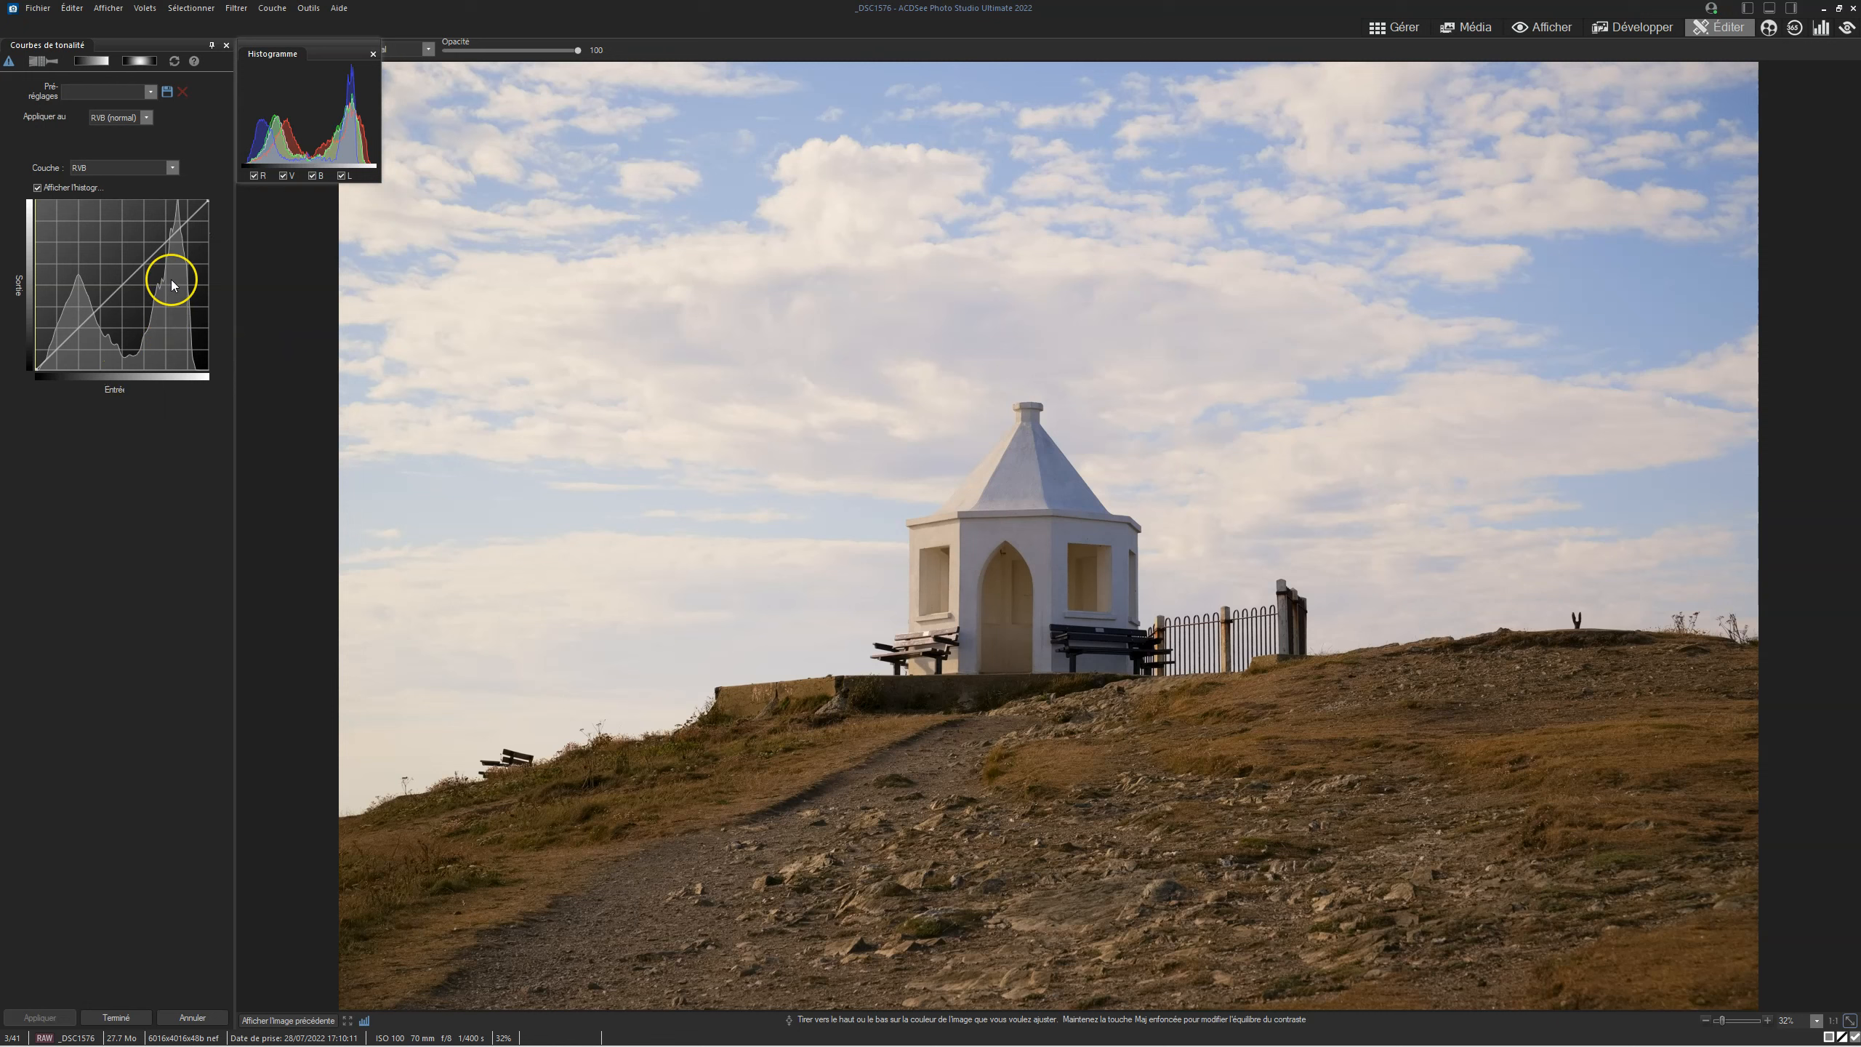
{"action": "left_click", "coordinate": [163, 168]}
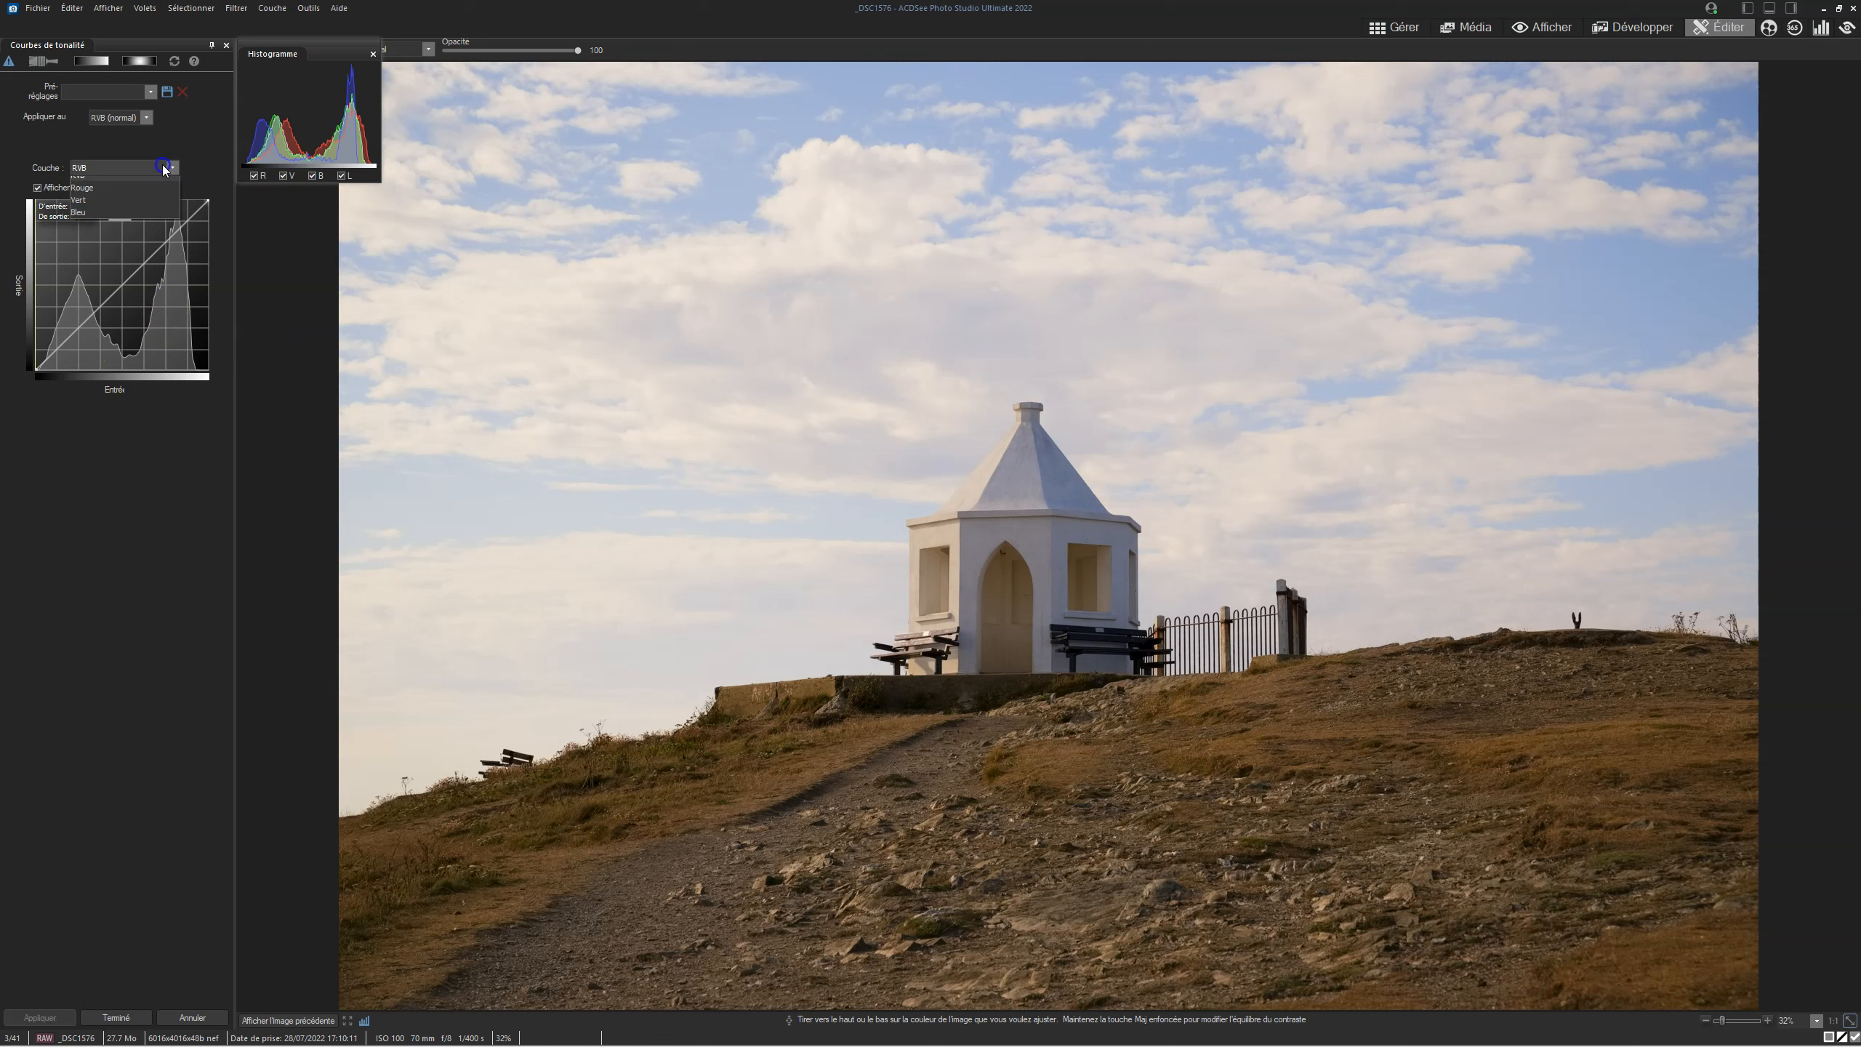
{"action": "left_click", "coordinate": [129, 209]}
{"action": "left_click", "coordinate": [123, 229]}
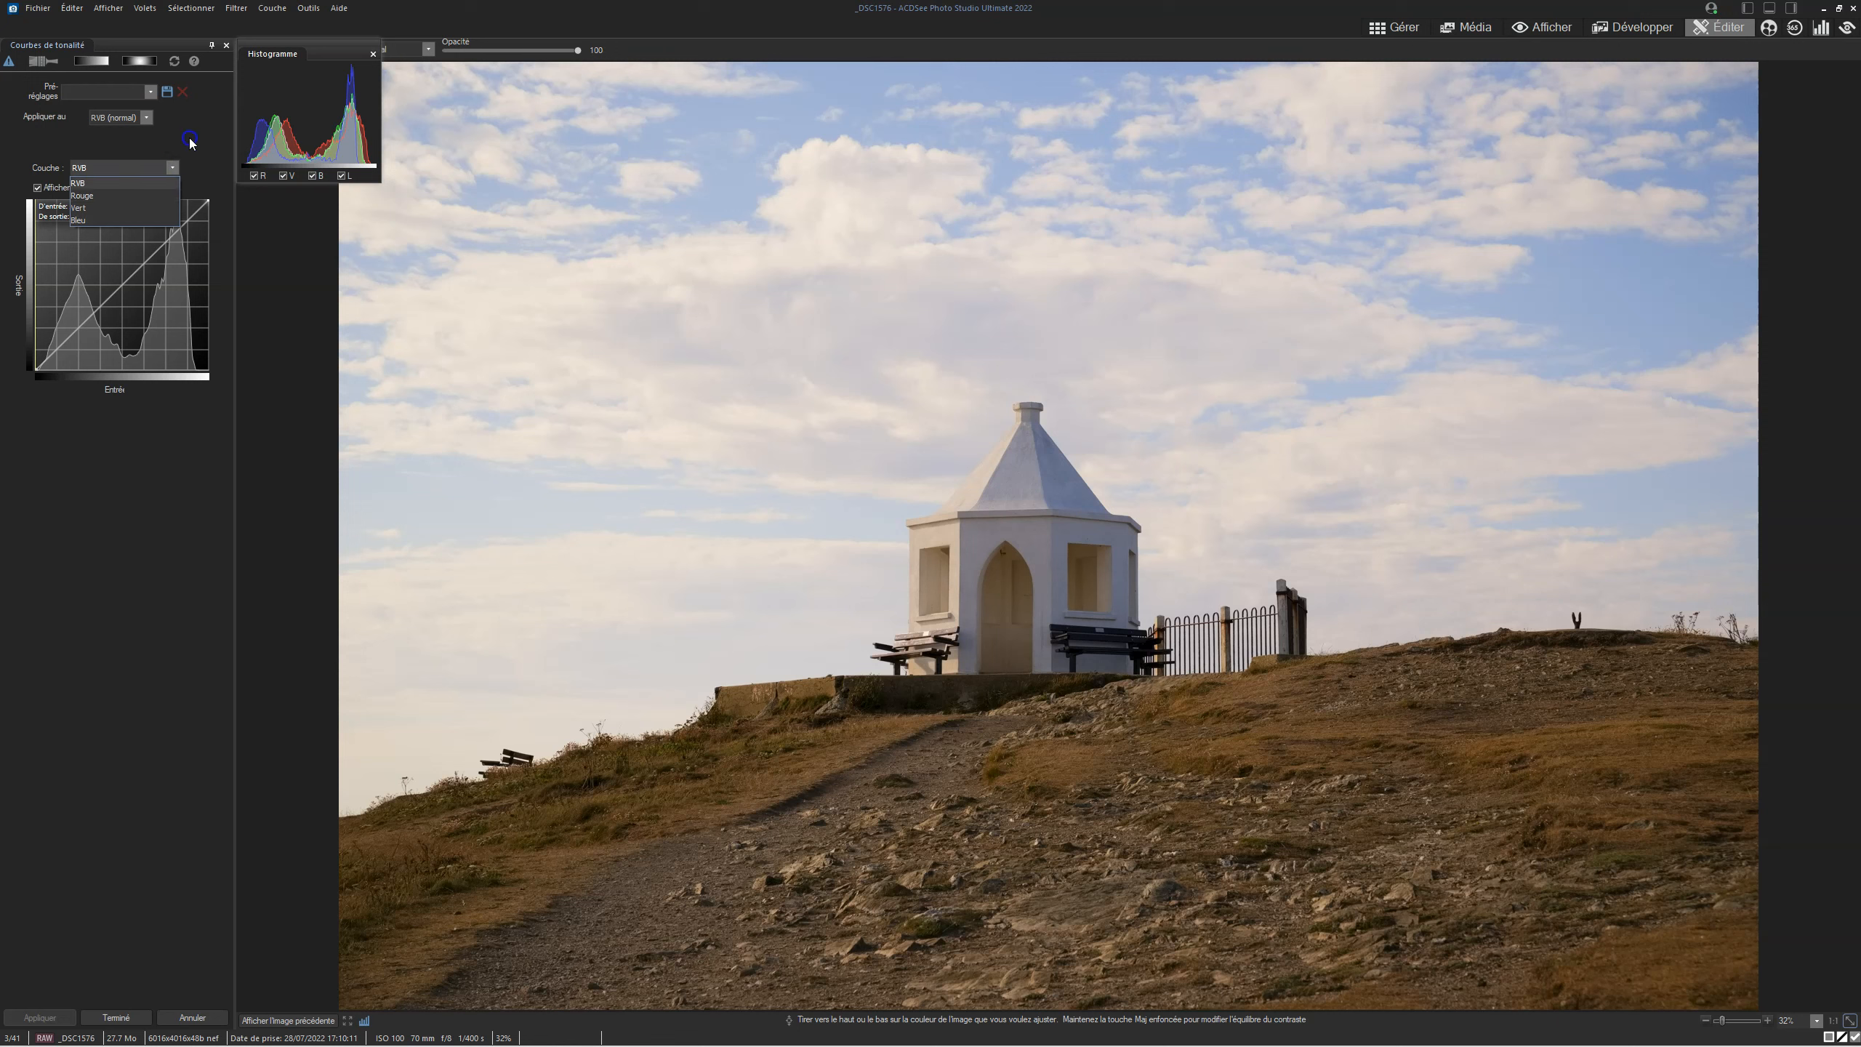
- Switch the curve's application target to Rouge and back to RVB (normal), and review the available channels
{"action": "left_click", "coordinate": [147, 117]}
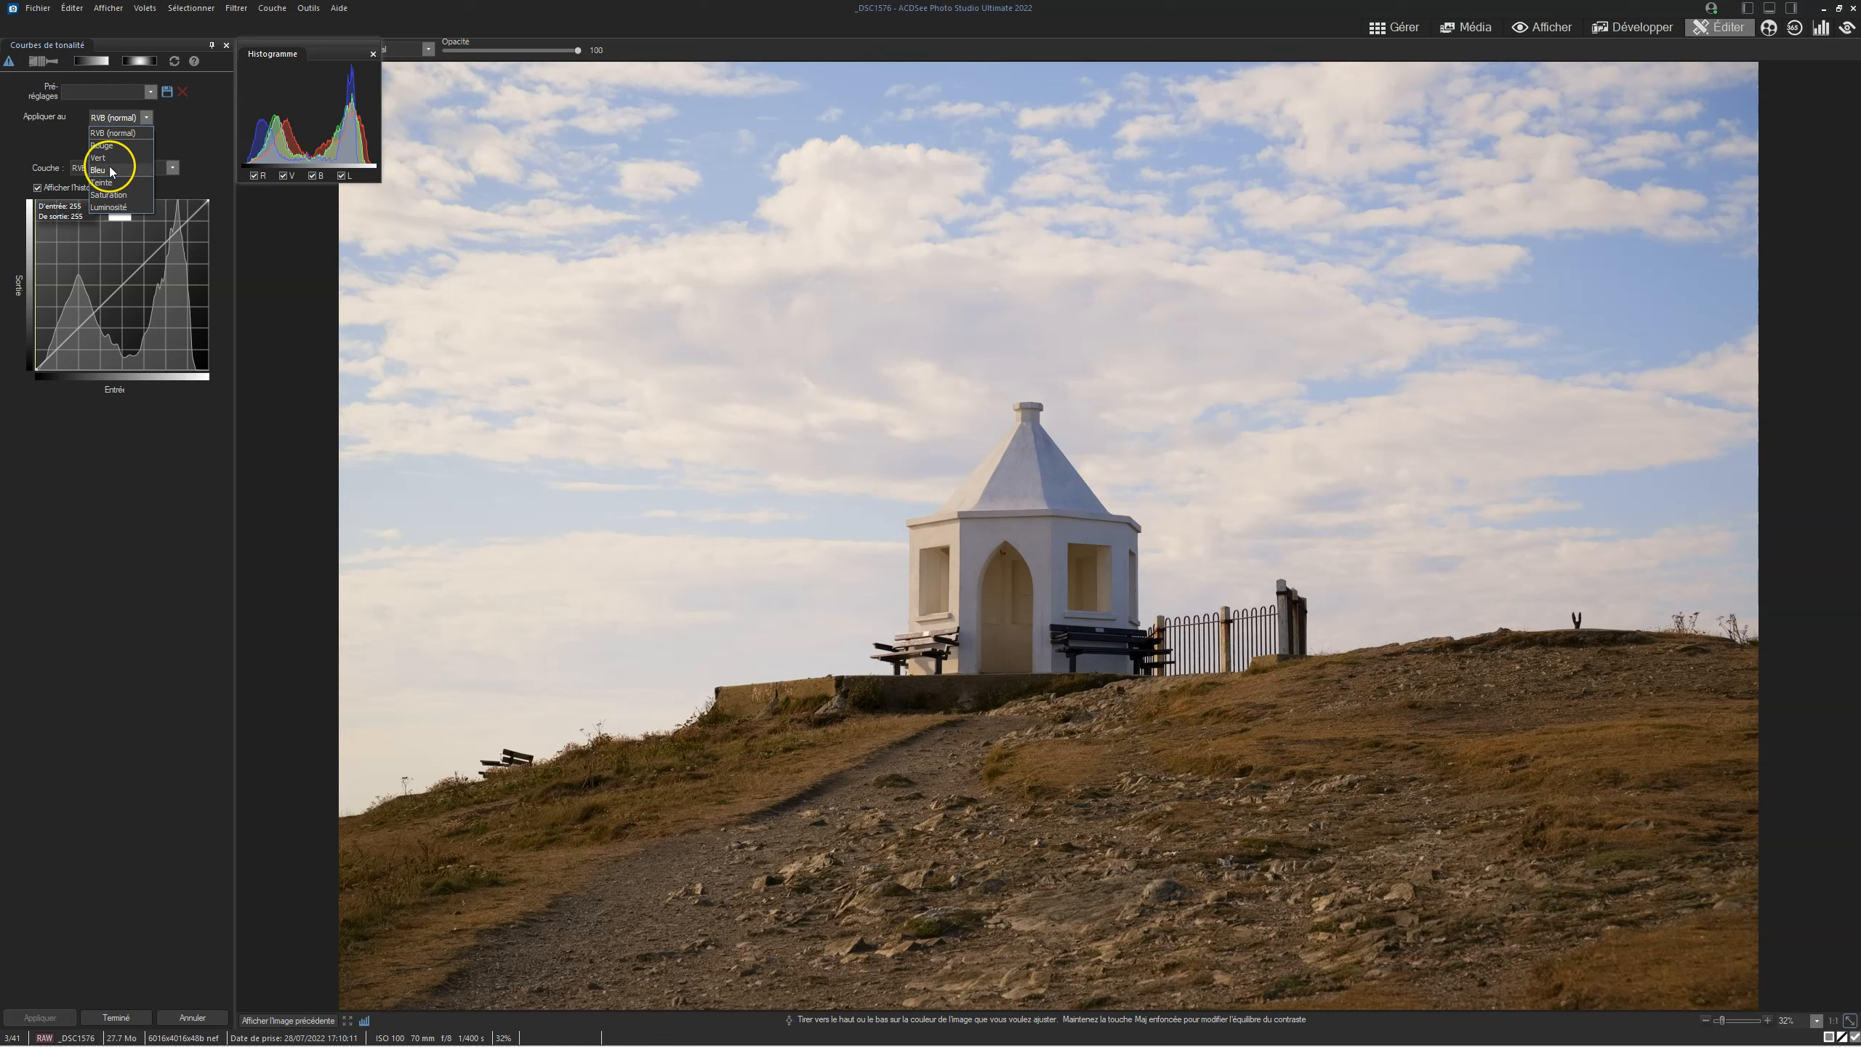
{"action": "left_click", "coordinate": [102, 146]}
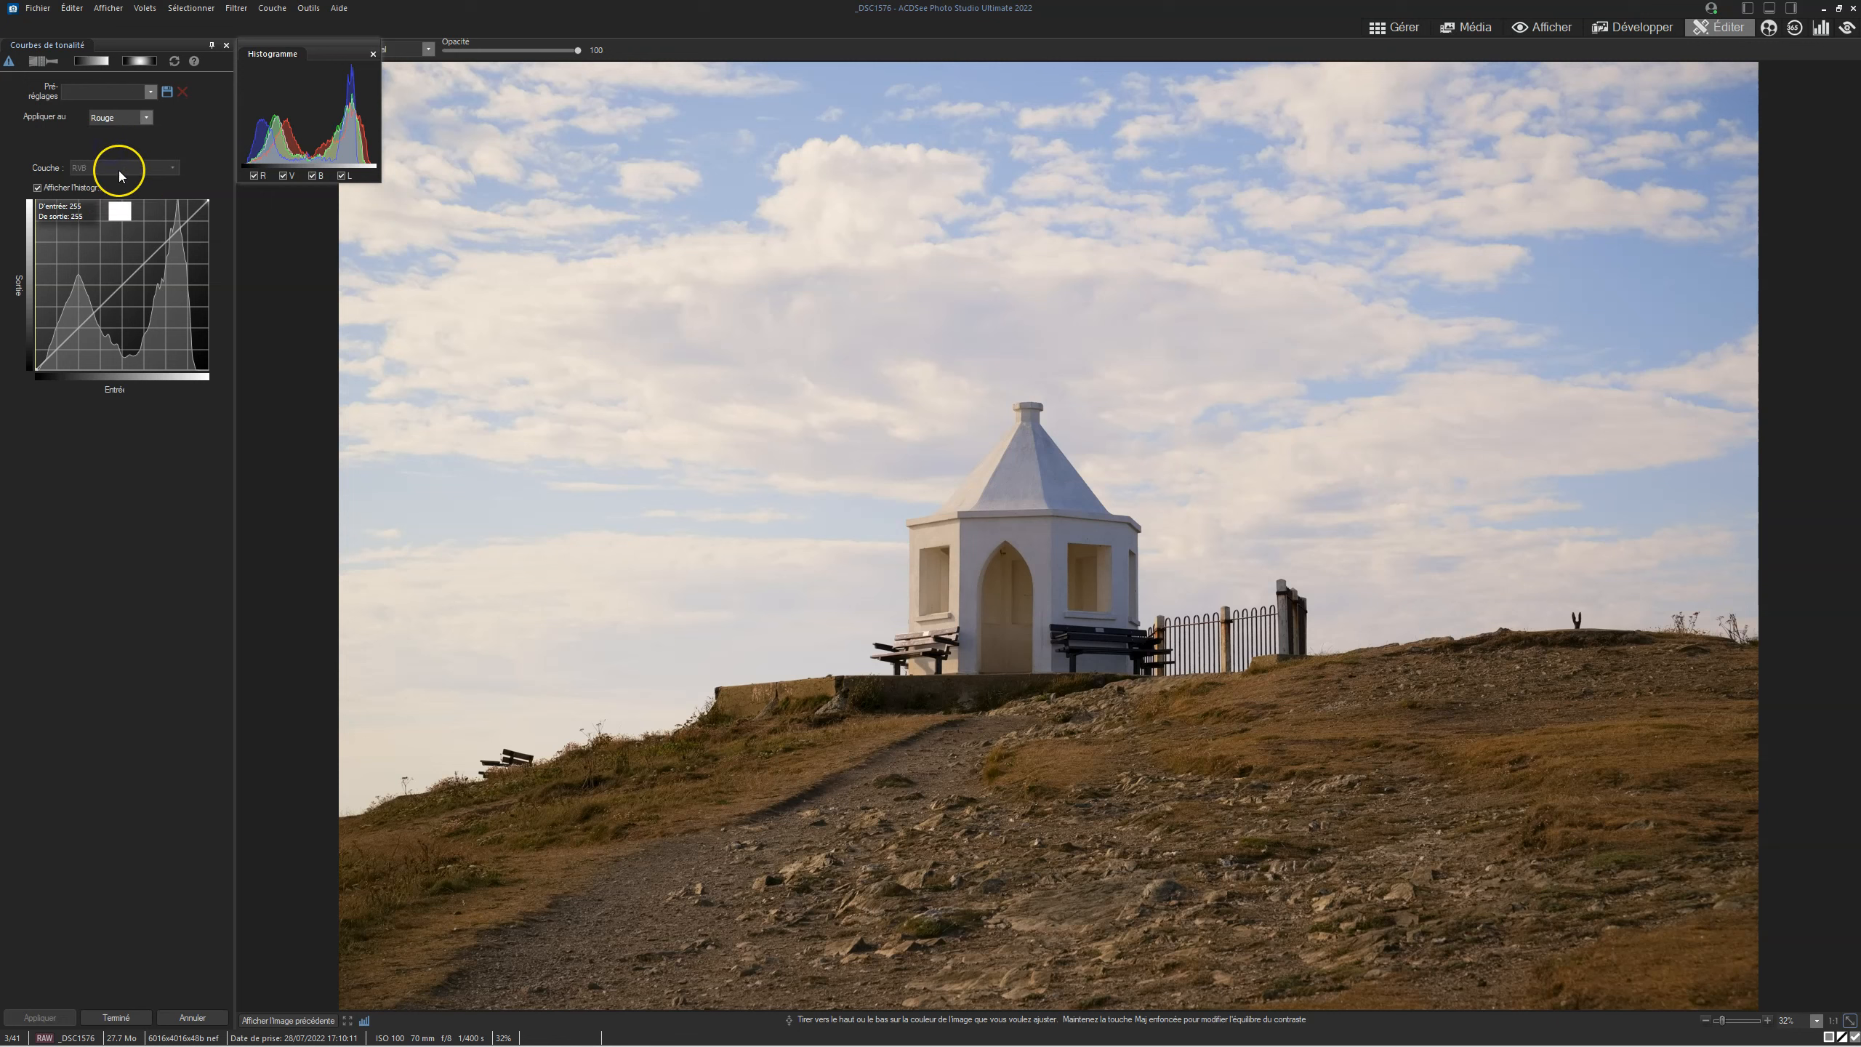
{"action": "left_click", "coordinate": [147, 117]}
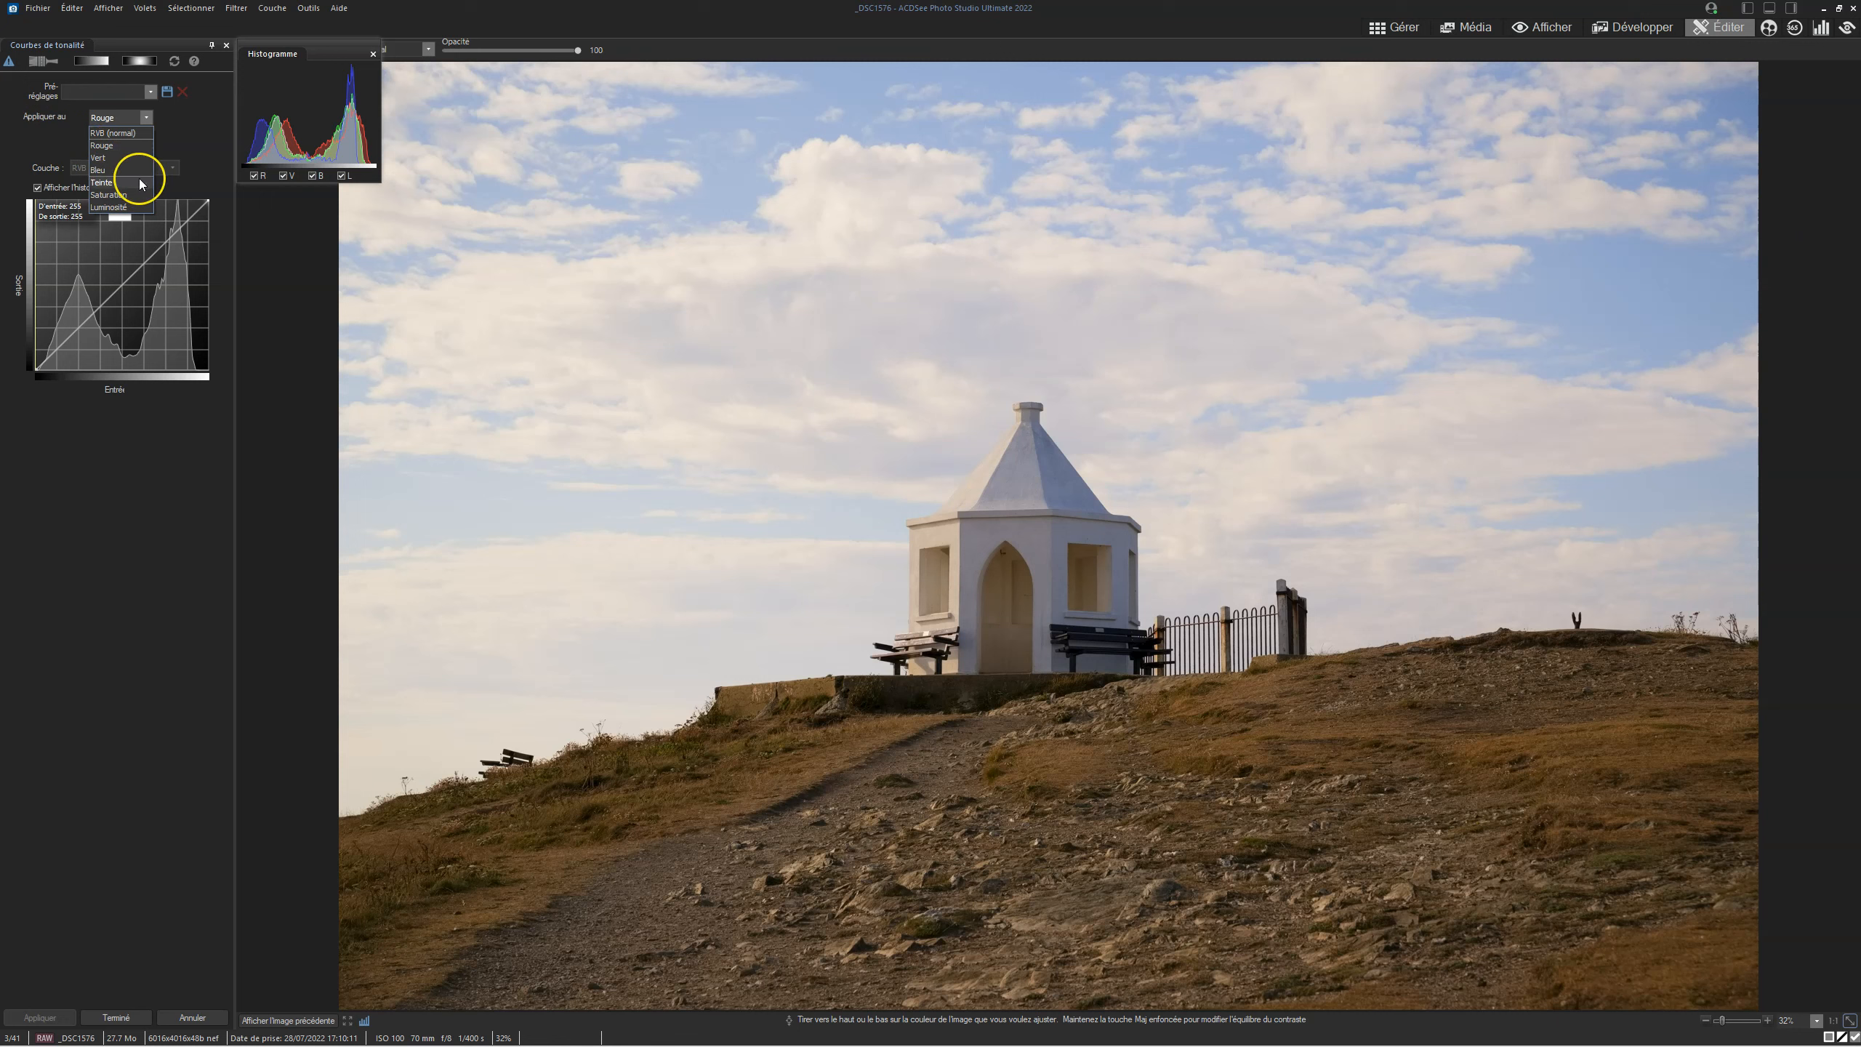
{"action": "left_click", "coordinate": [194, 156]}
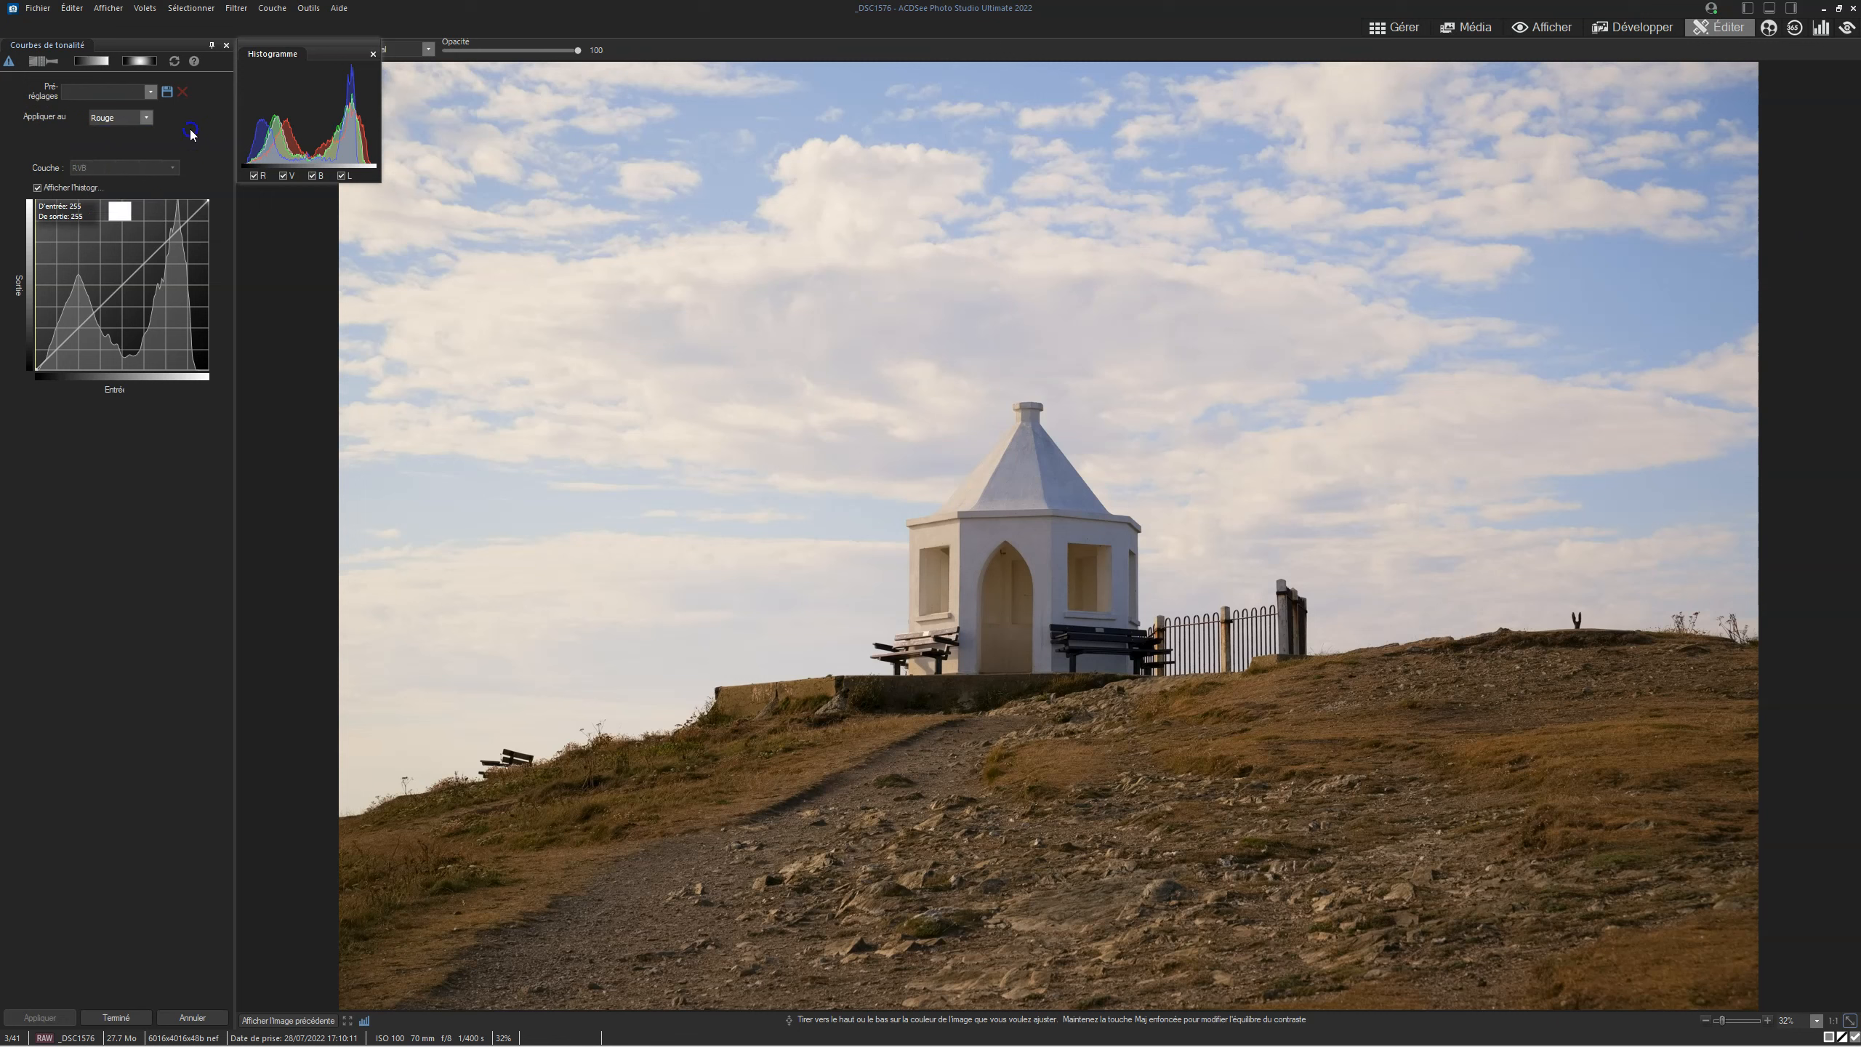
{"action": "left_click", "coordinate": [144, 115]}
{"action": "left_click", "coordinate": [139, 134]}
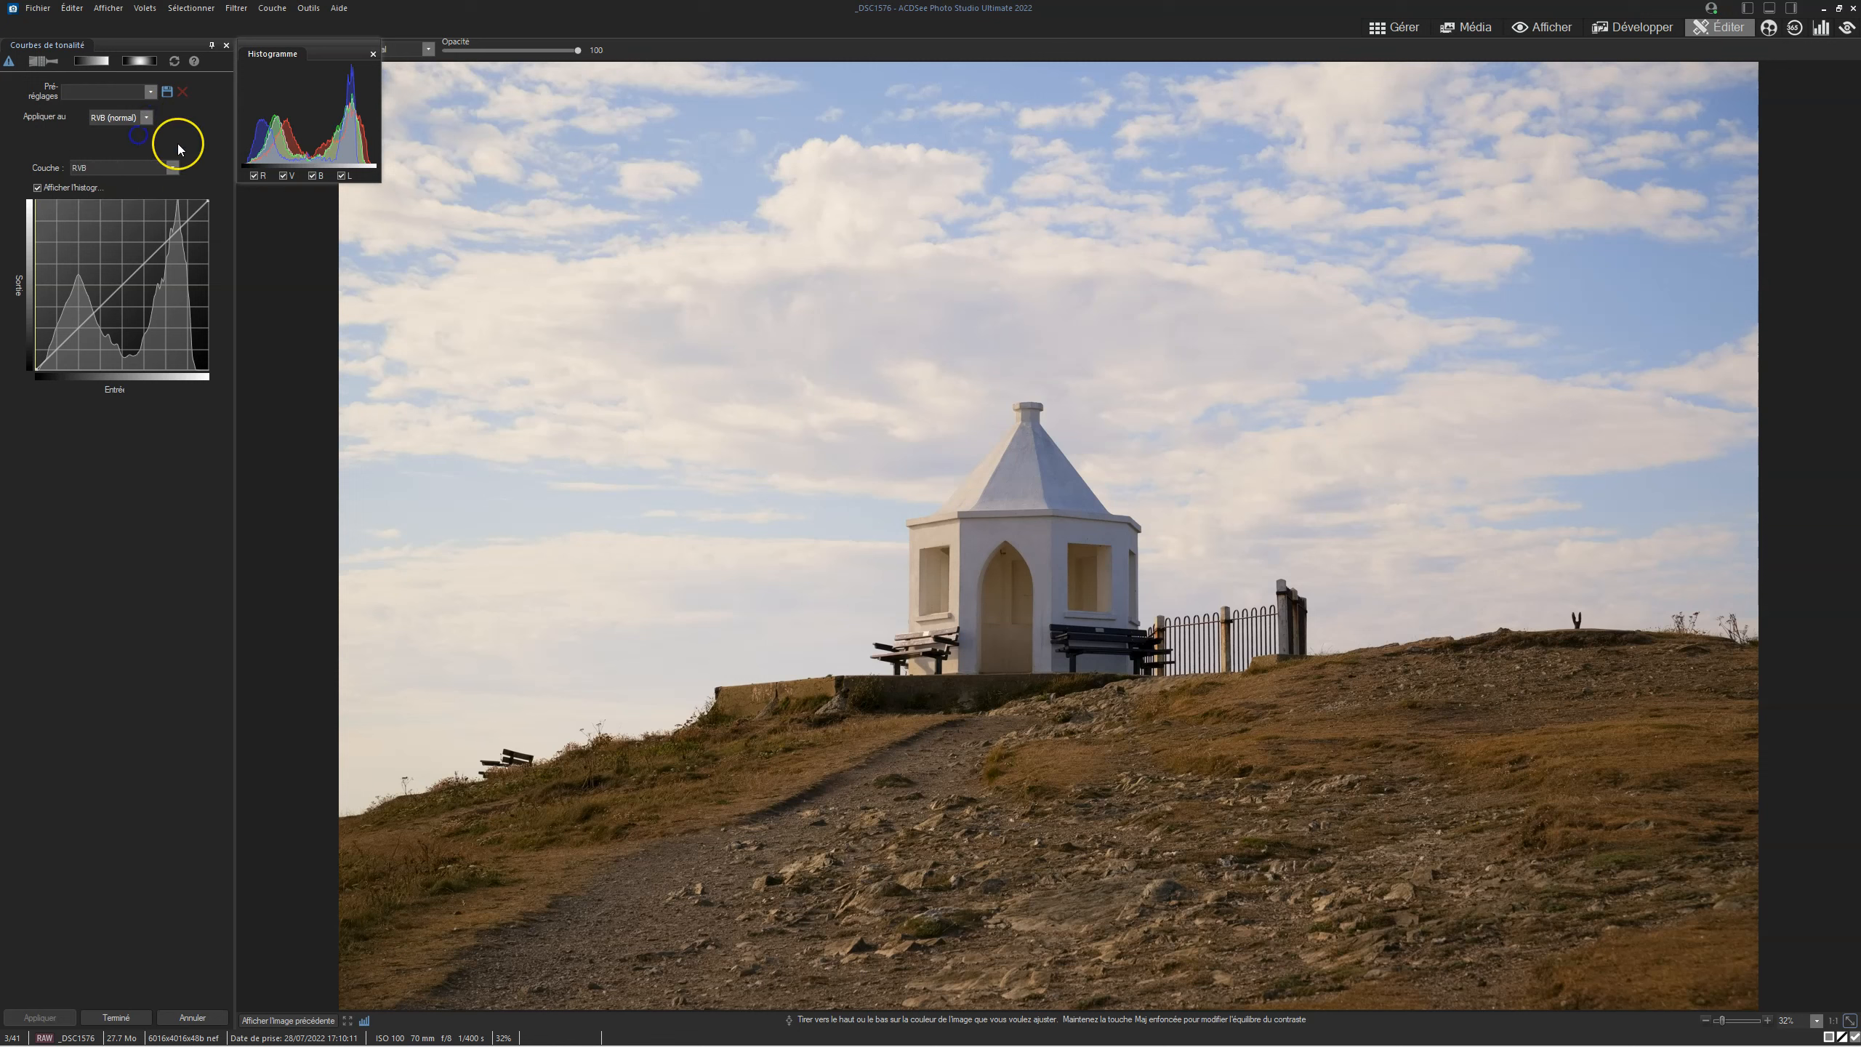
{"action": "left_click", "coordinate": [174, 167]}
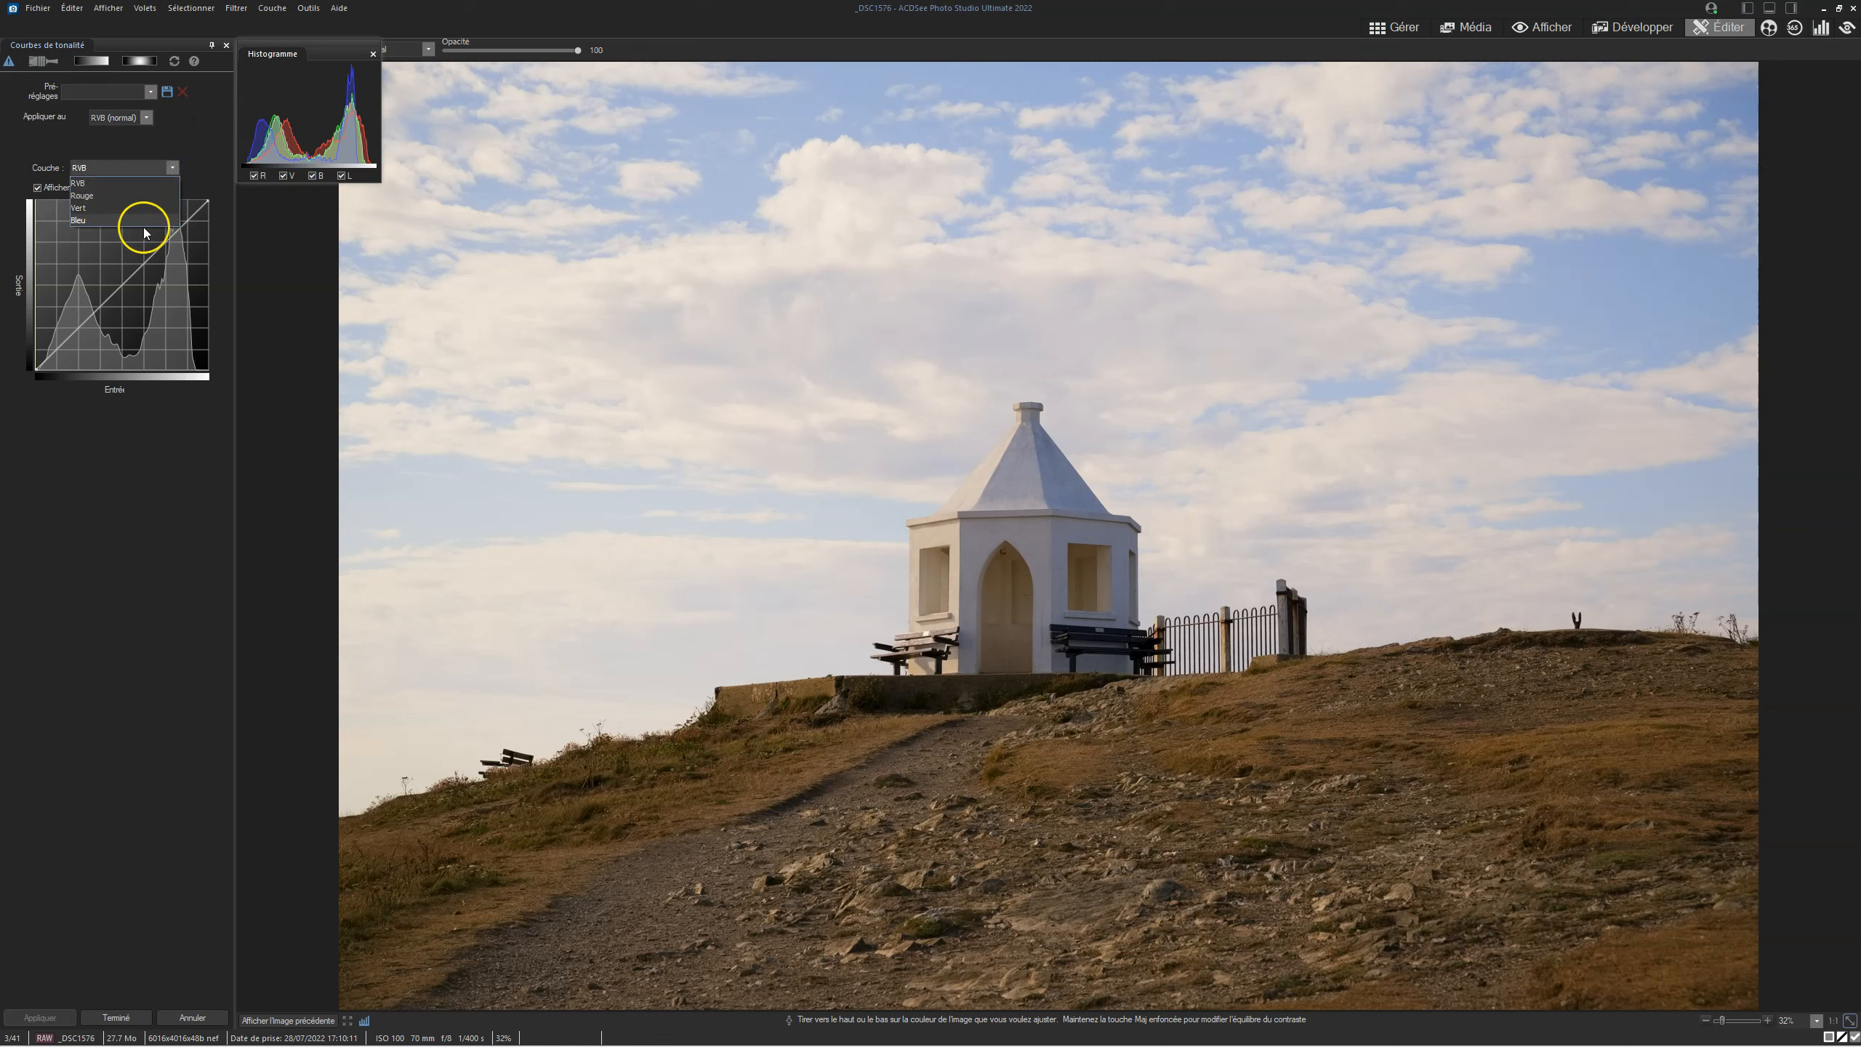
{"action": "left_click", "coordinate": [212, 118]}
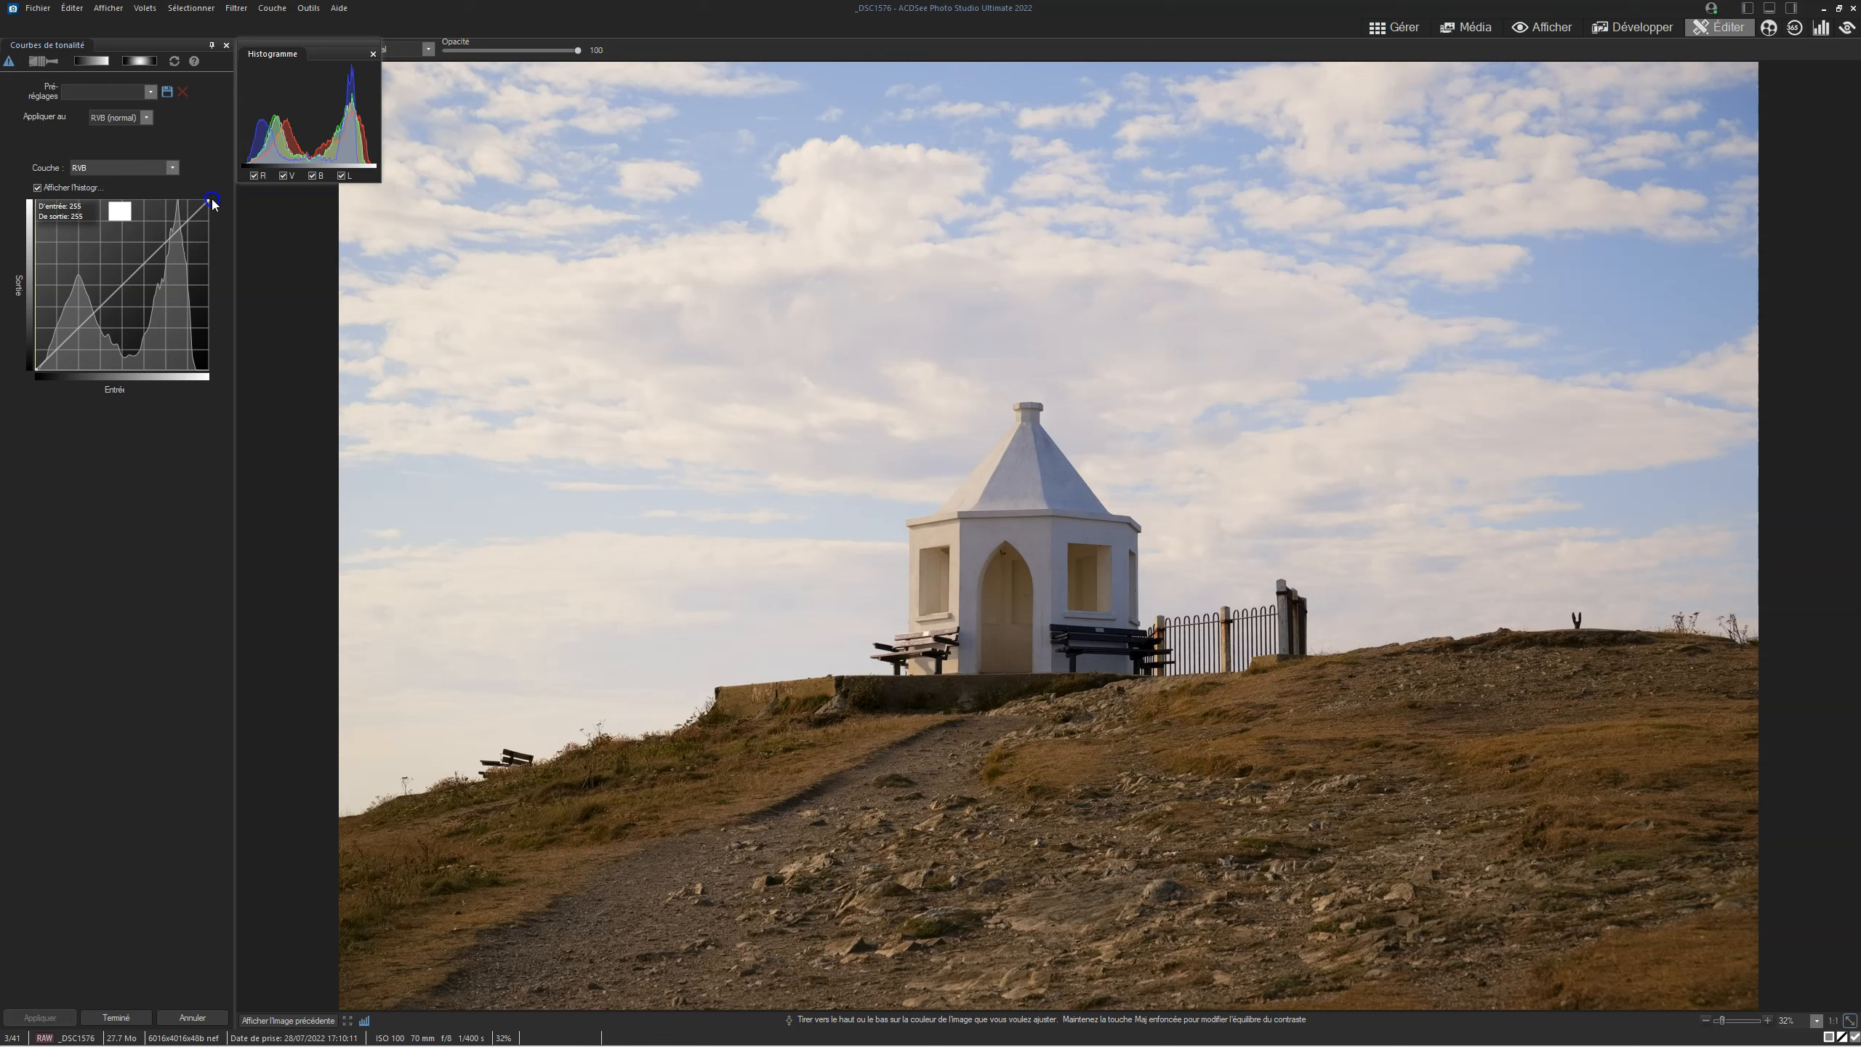
- Try moving the RVB curve's white point inward to input 158 at output 255, and lowering its output
{"action": "left_click_drag", "start_coordinate": [207, 202], "coordinate": [258, 165]}
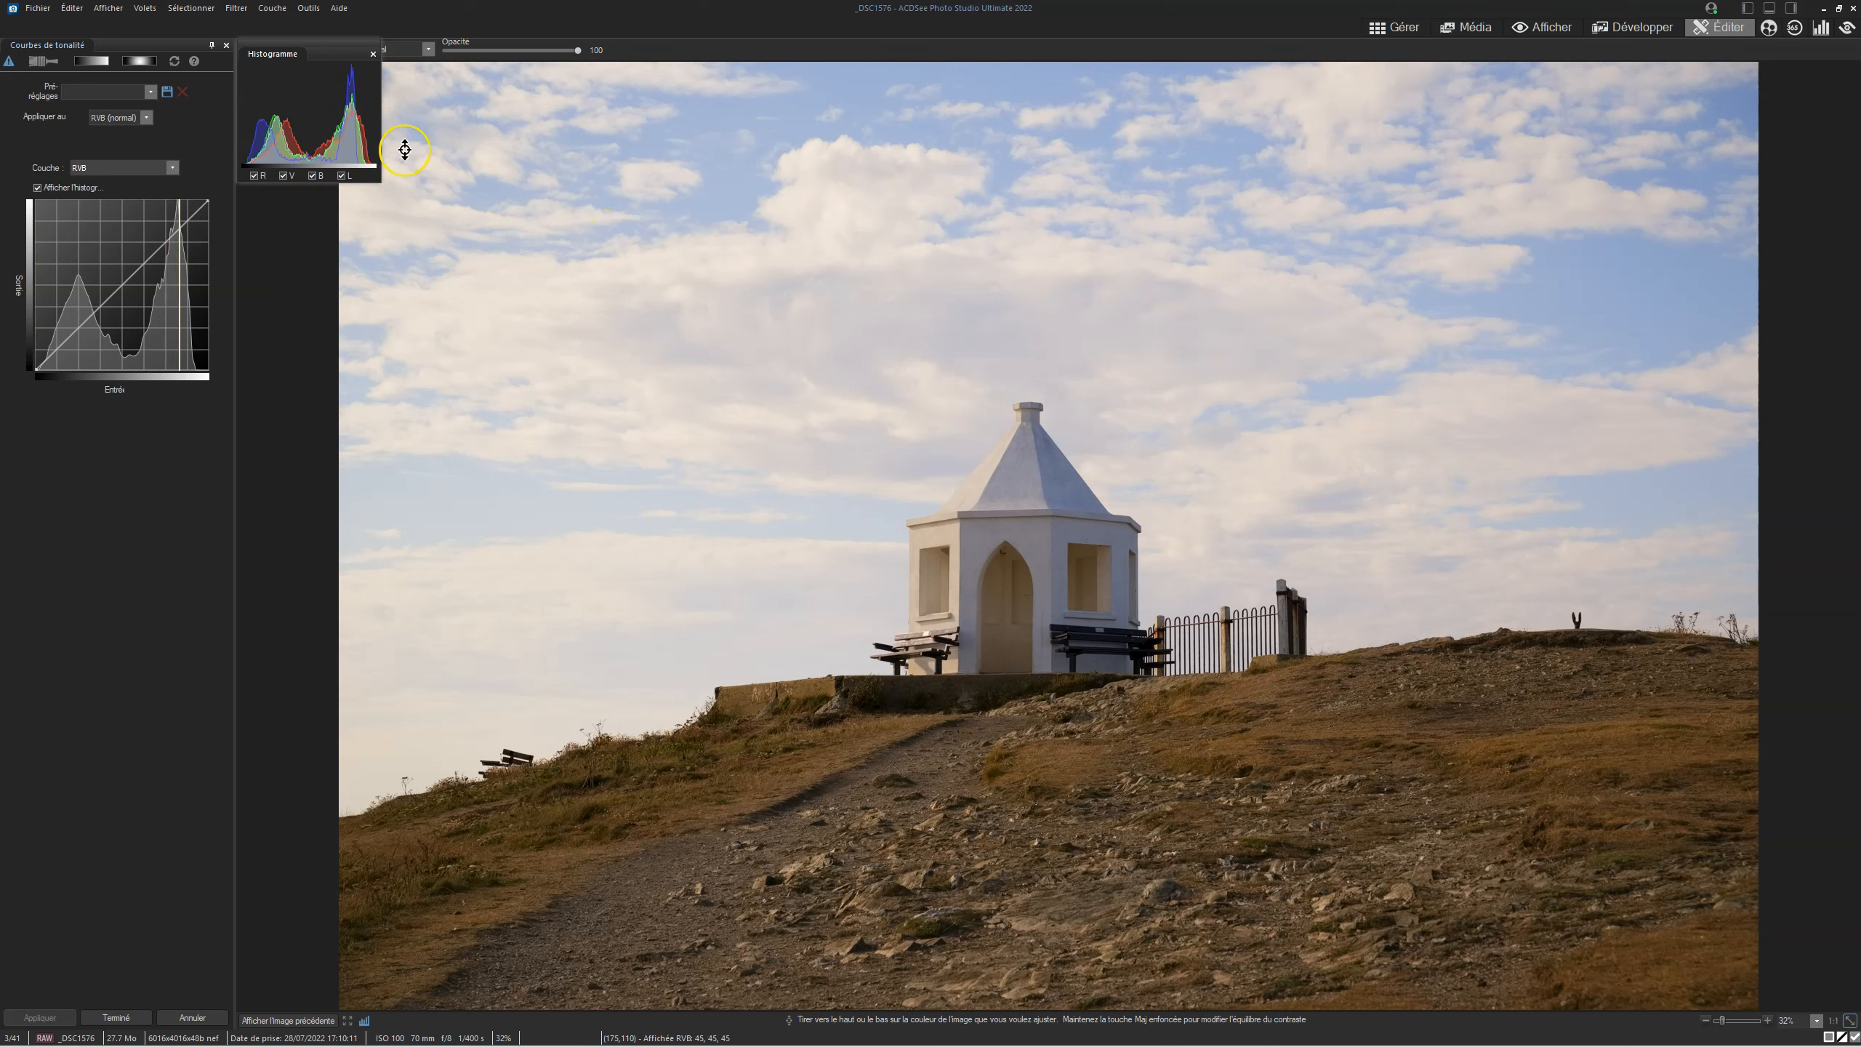
{"action": "mouse_move", "coordinate": [209, 200]}
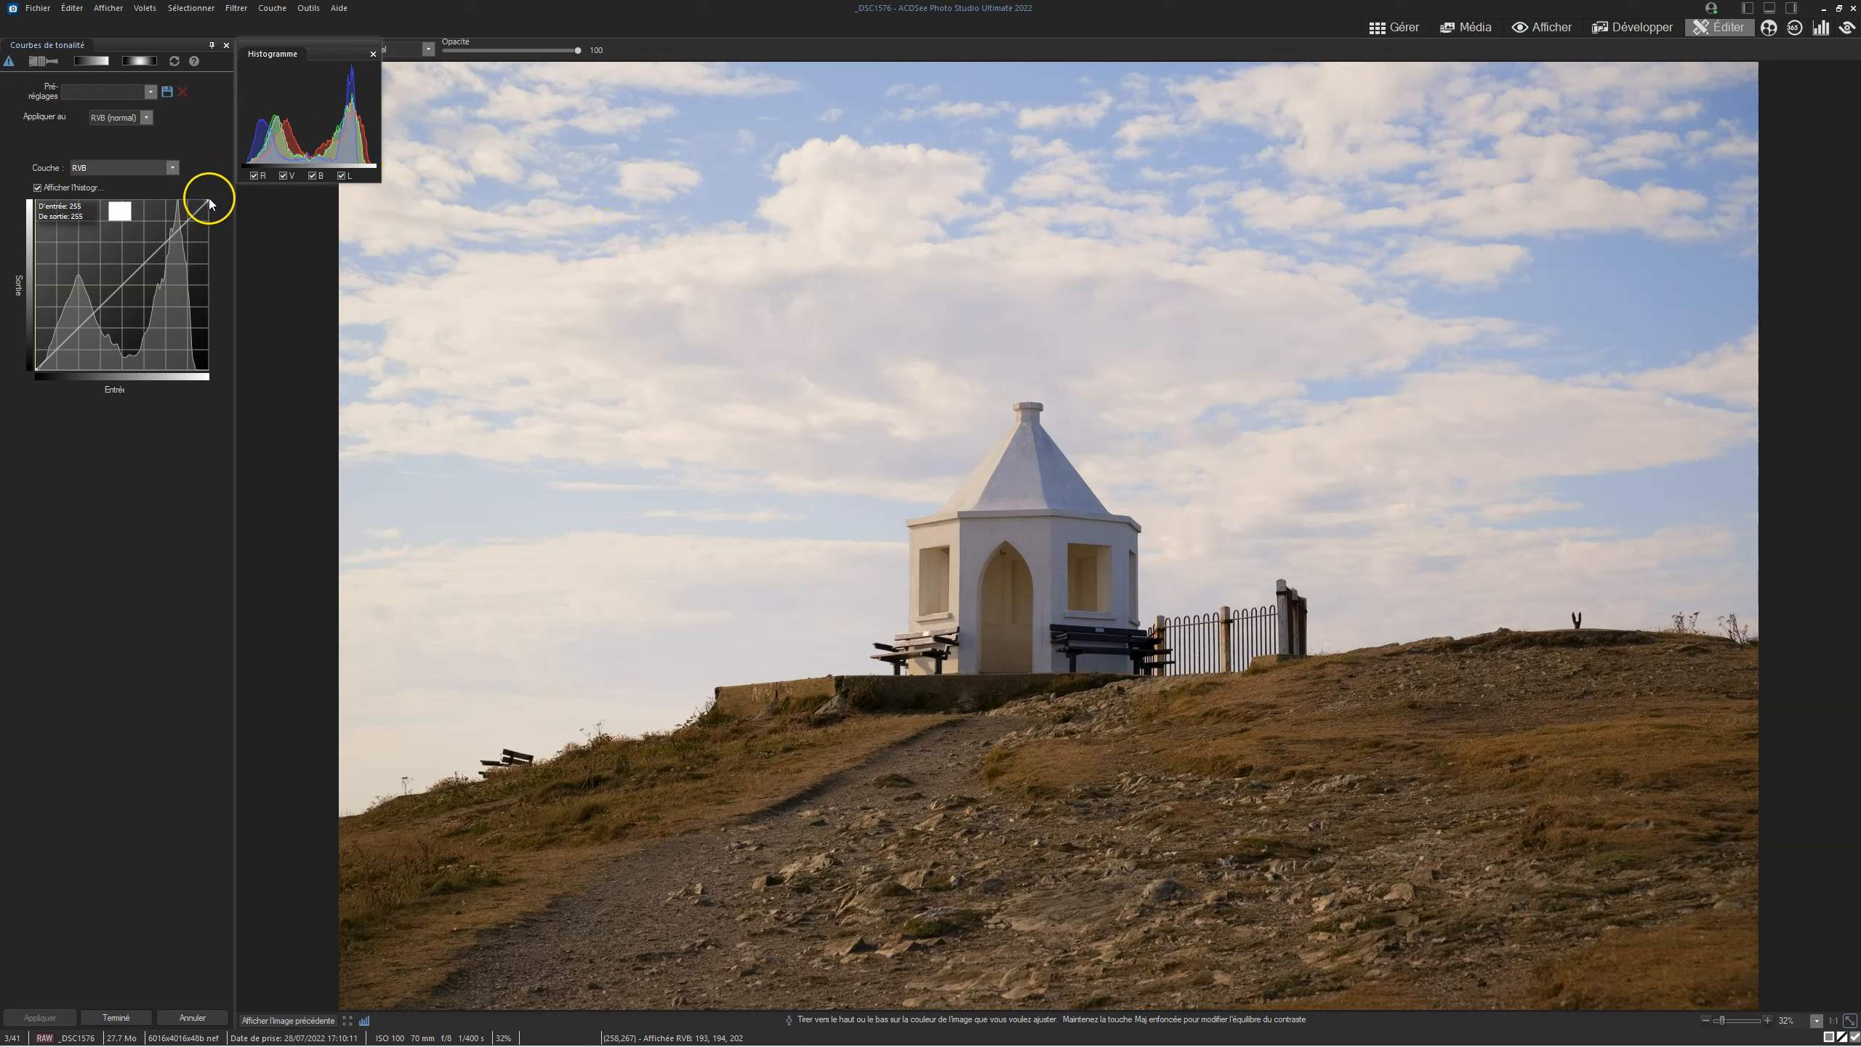
{"action": "left_click", "coordinate": [208, 201]}
{"action": "left_click_drag", "start_coordinate": [208, 202], "coordinate": [378, 166]}
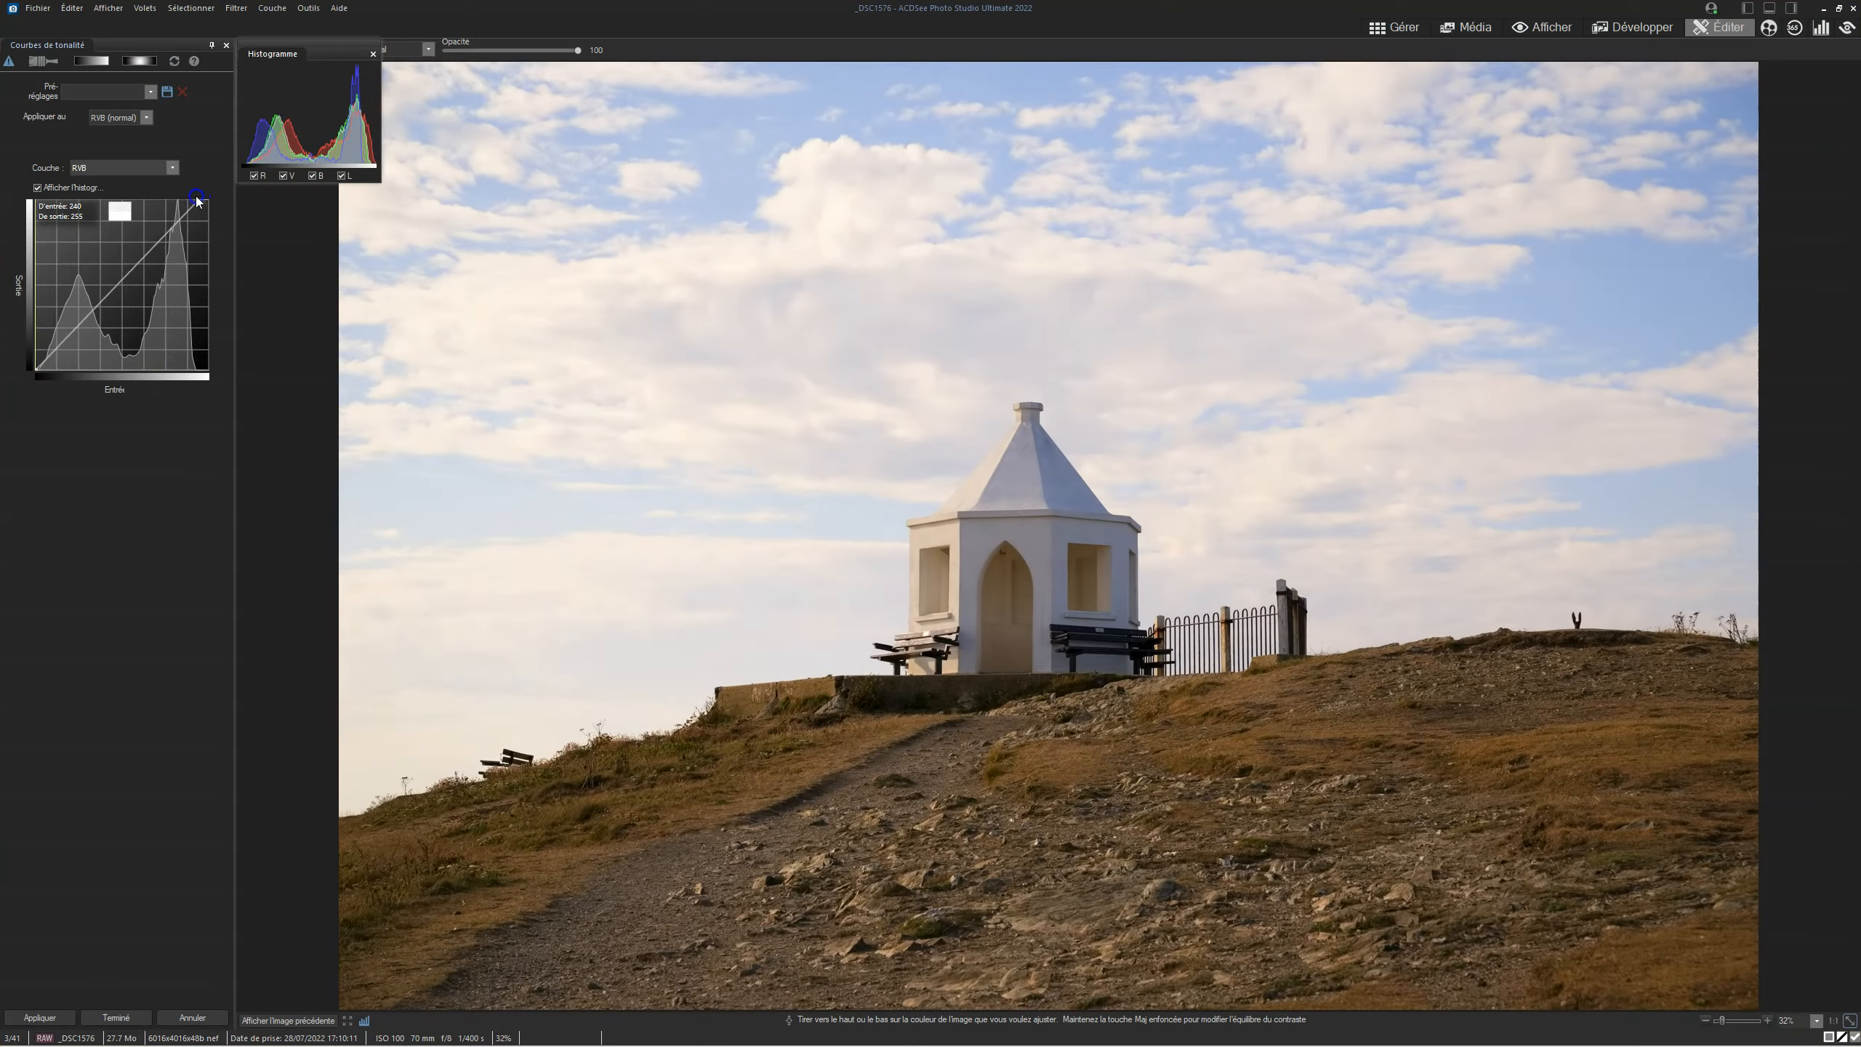
{"action": "left_click_drag", "start_coordinate": [207, 200], "coordinate": [145, 181]}
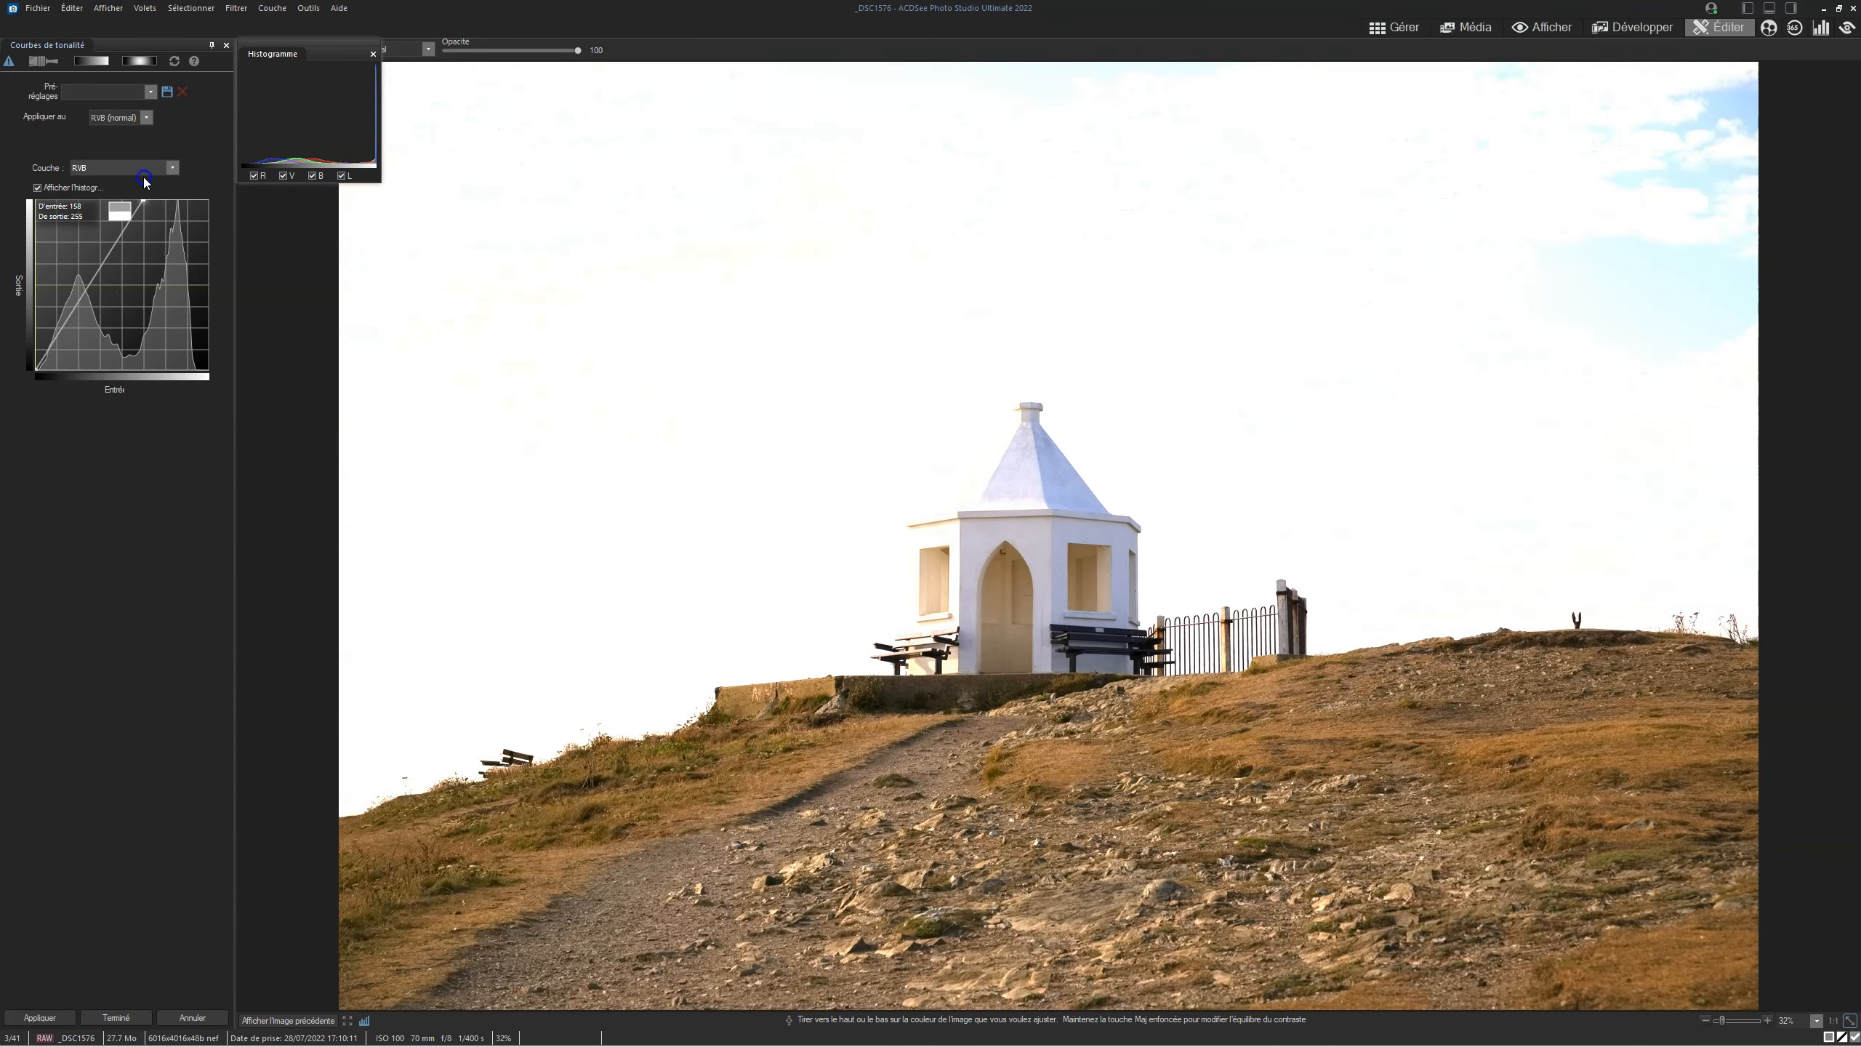
{"action": "left_click_drag", "start_coordinate": [145, 180], "coordinate": [145, 273]}
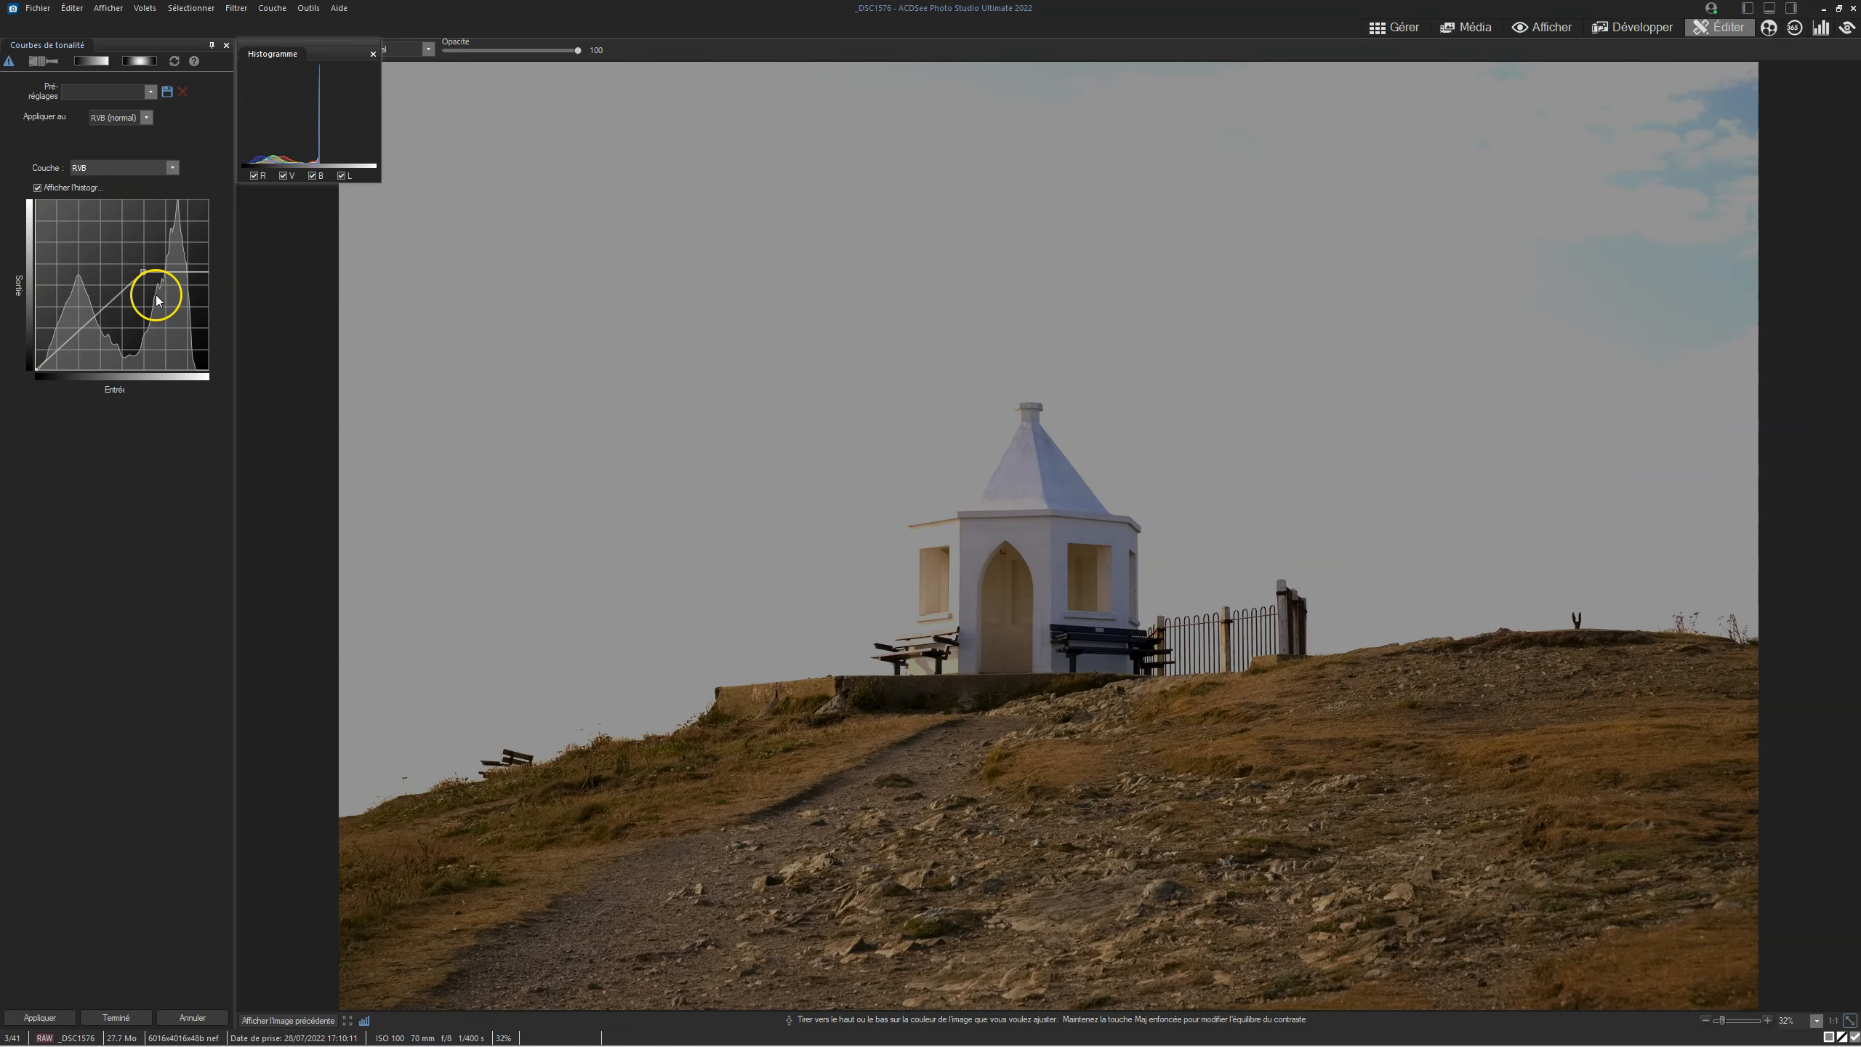
{"action": "left_click_drag", "start_coordinate": [143, 273], "coordinate": [165, 189]}
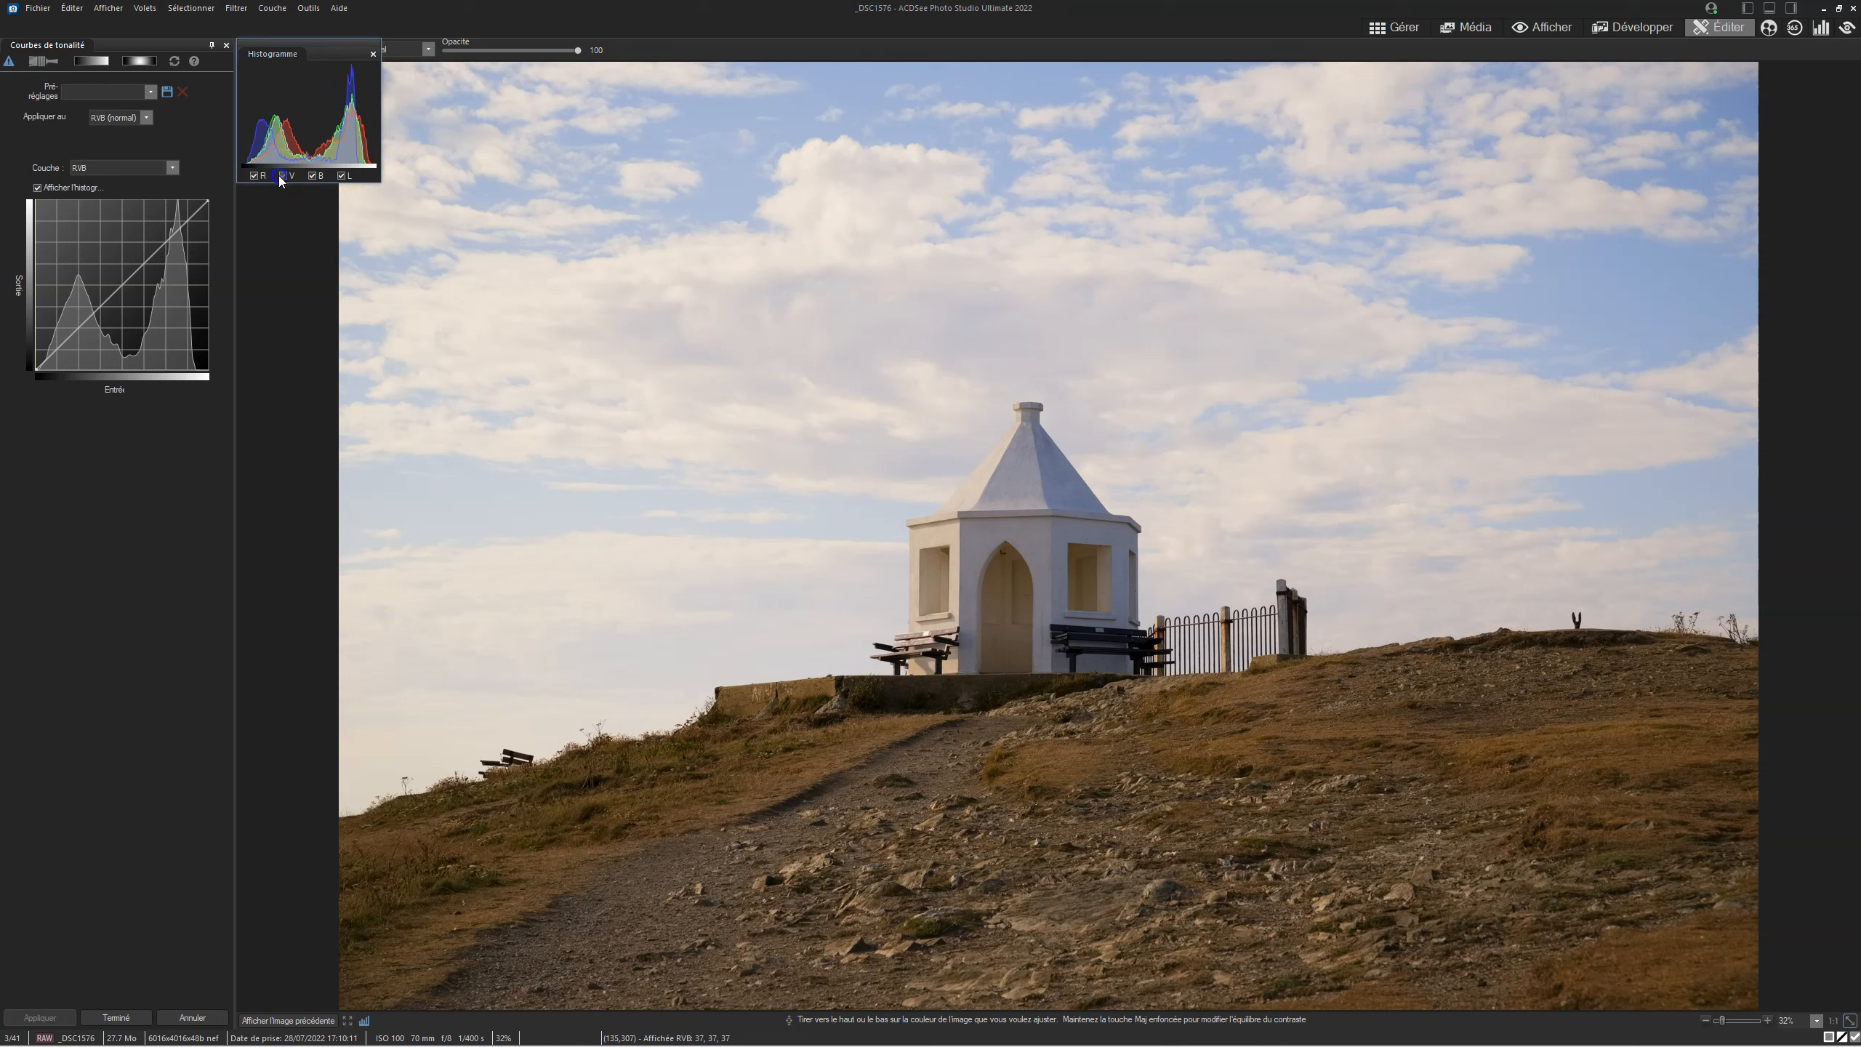
- Isolate the red, green, blue and luminance channels in the histogram one at a time
{"action": "left_click", "coordinate": [314, 177]}
{"action": "left_click", "coordinate": [341, 176]}
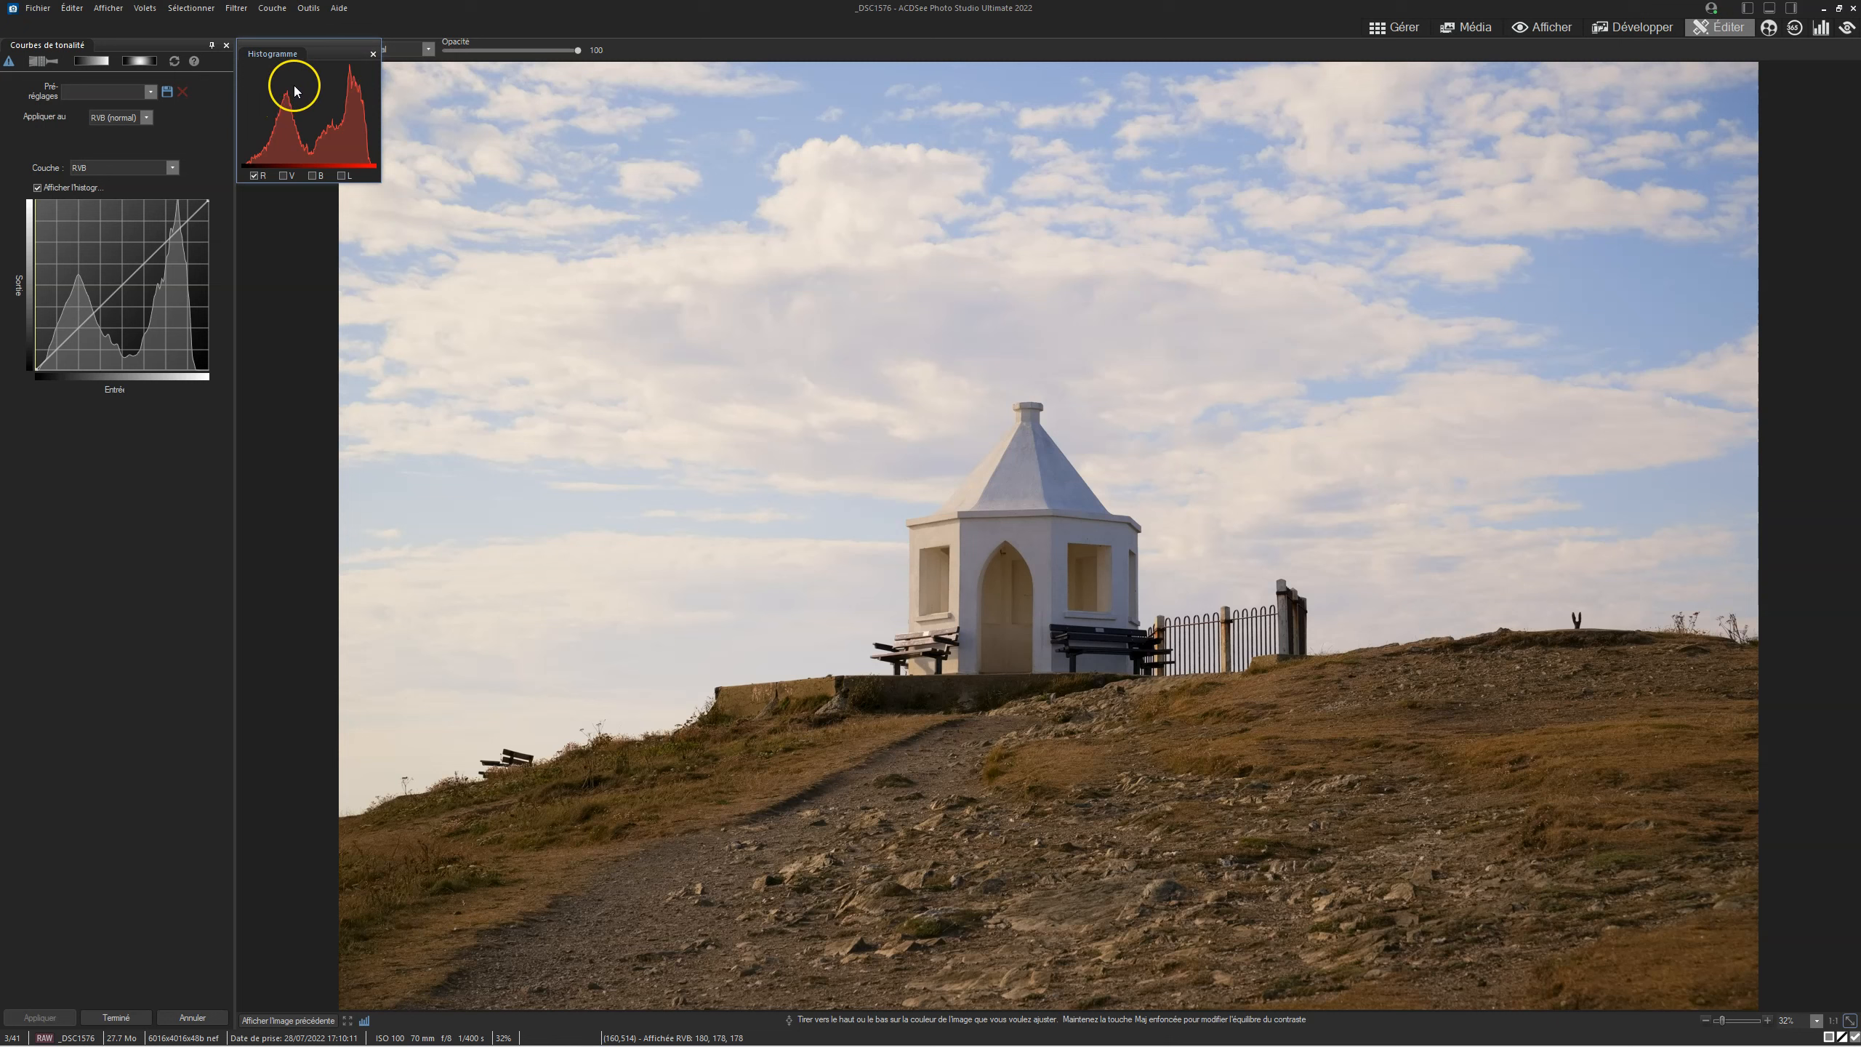
{"action": "left_click", "coordinate": [283, 176]}
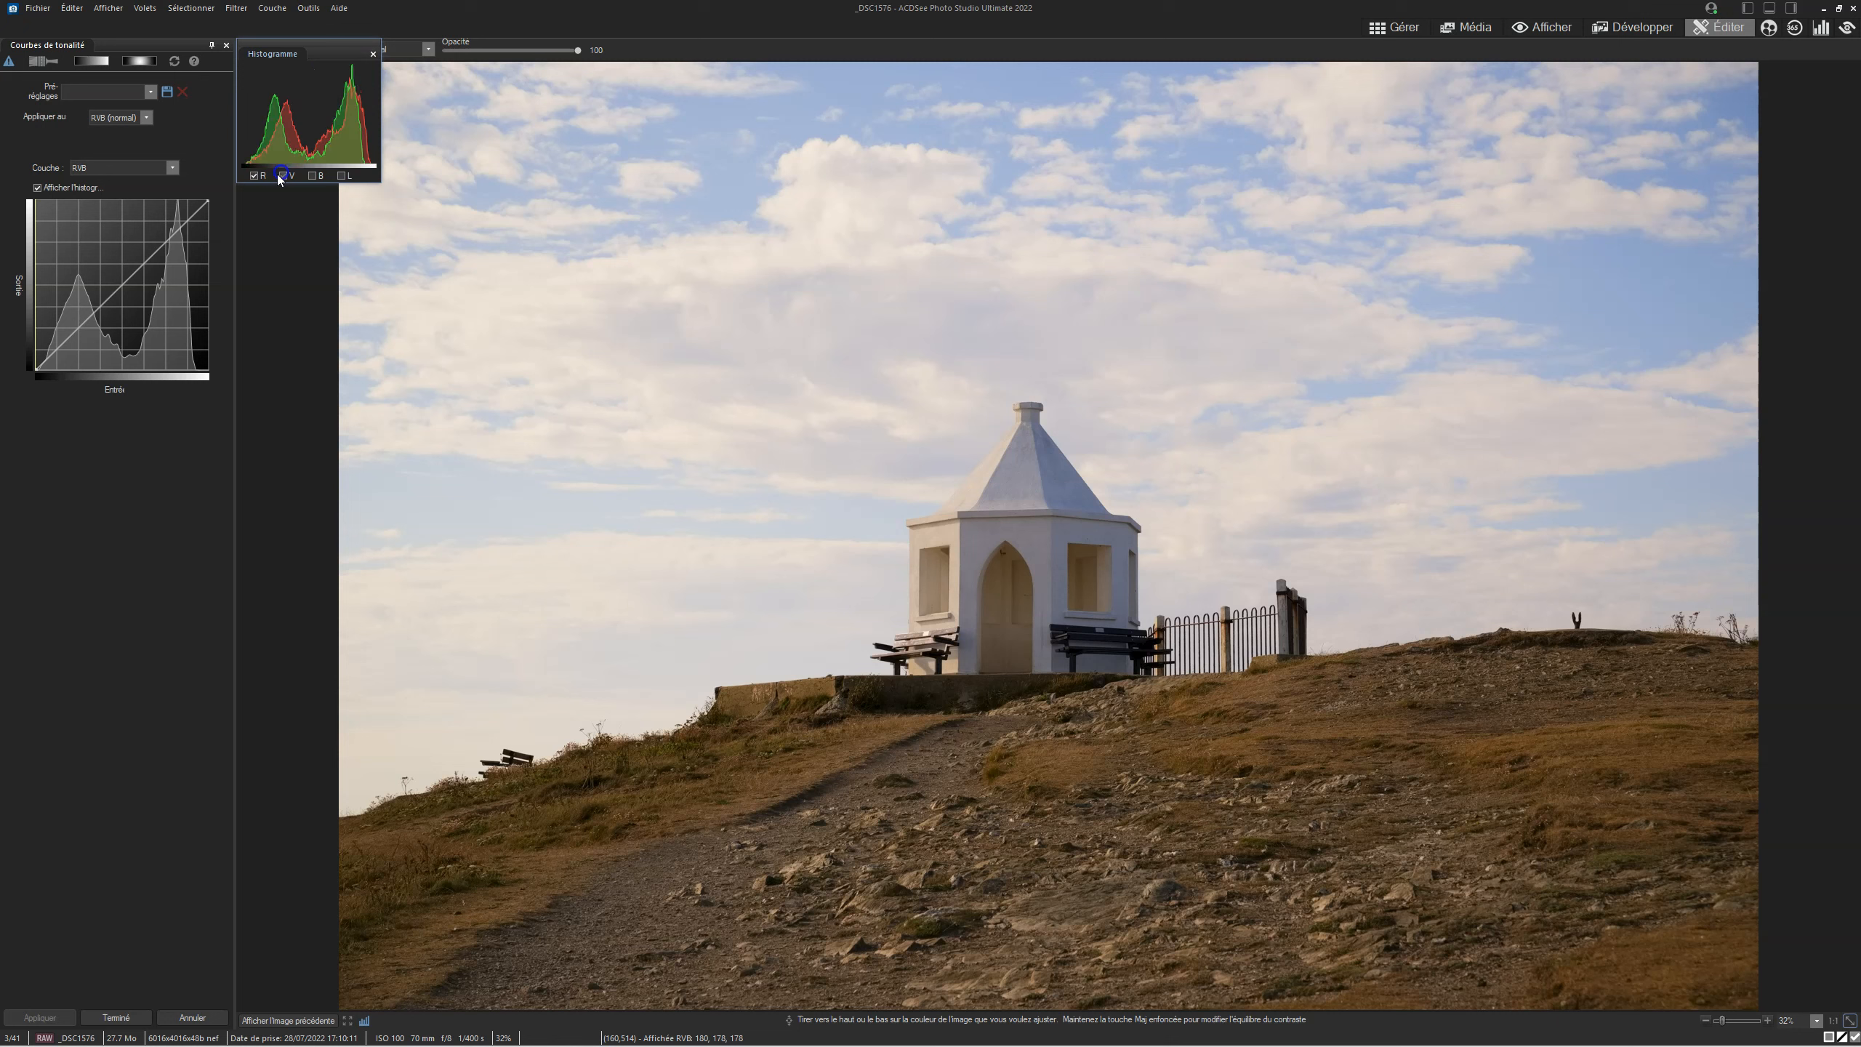
{"action": "left_click", "coordinate": [256, 175]}
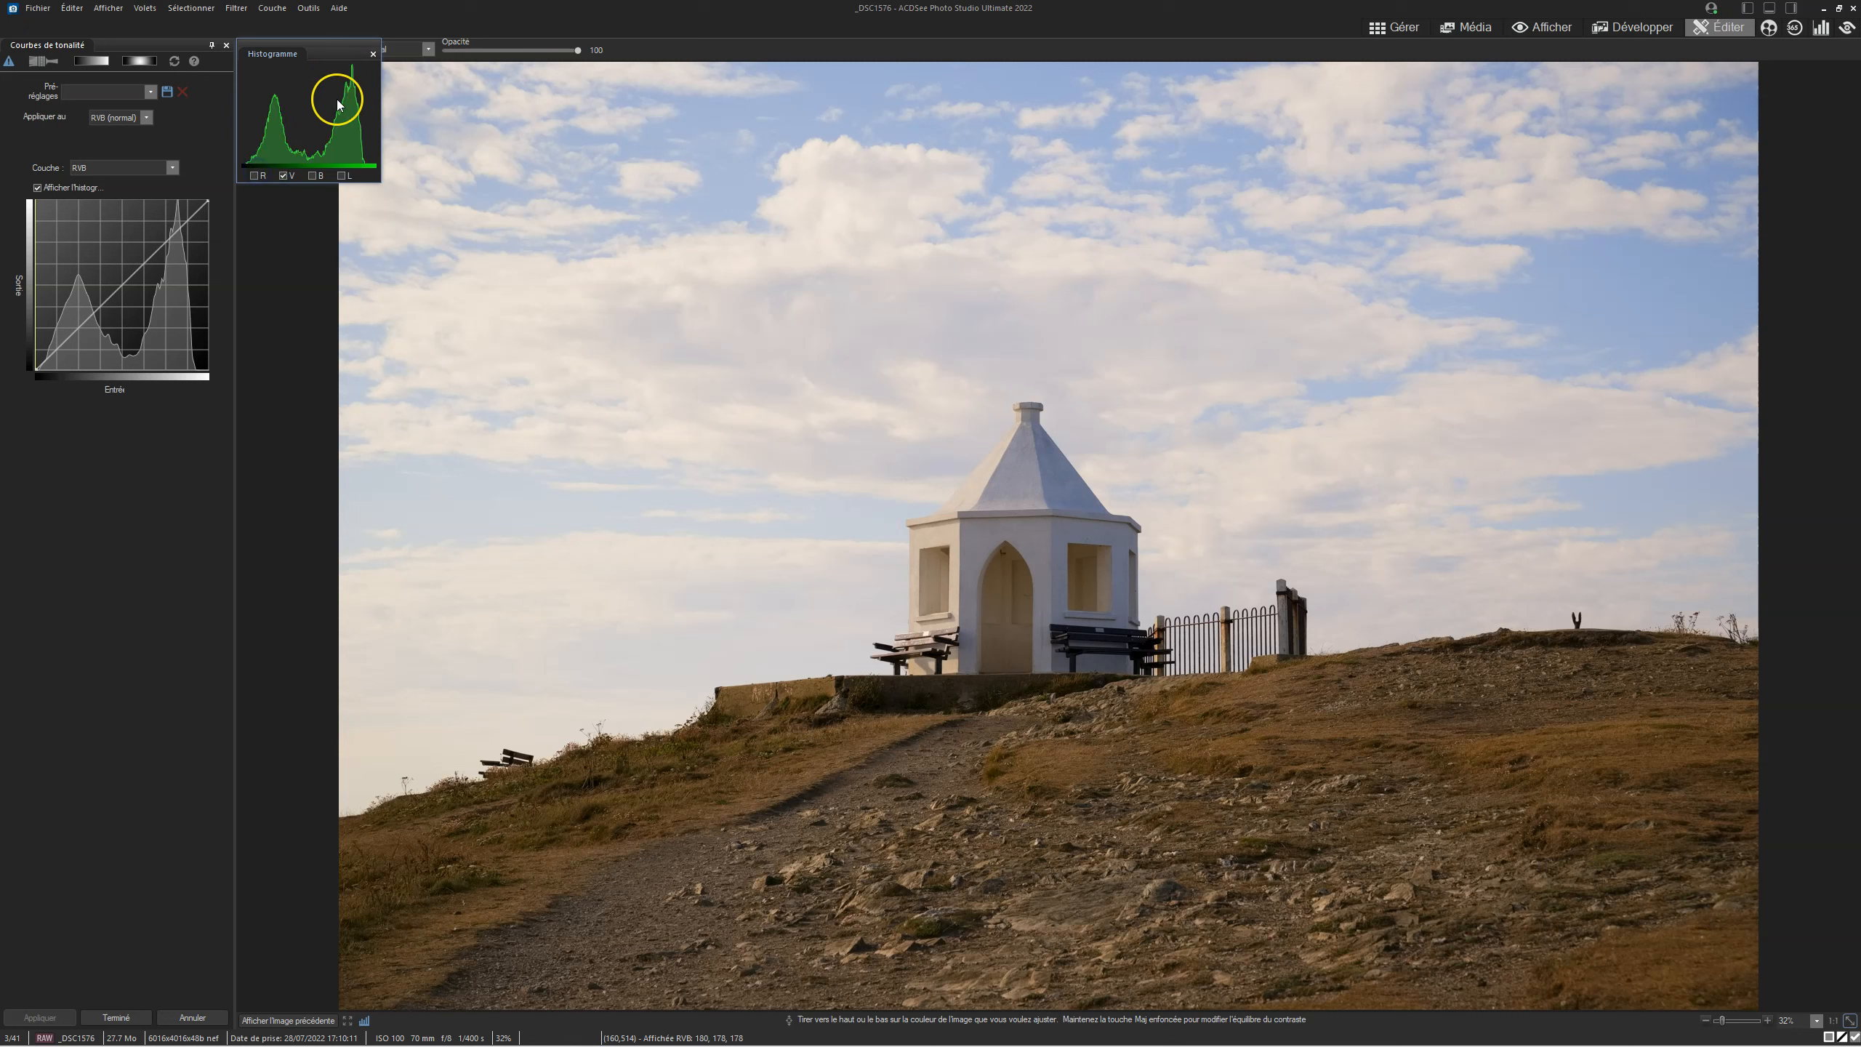
{"action": "left_click", "coordinate": [283, 176]}
{"action": "left_click", "coordinate": [314, 176]}
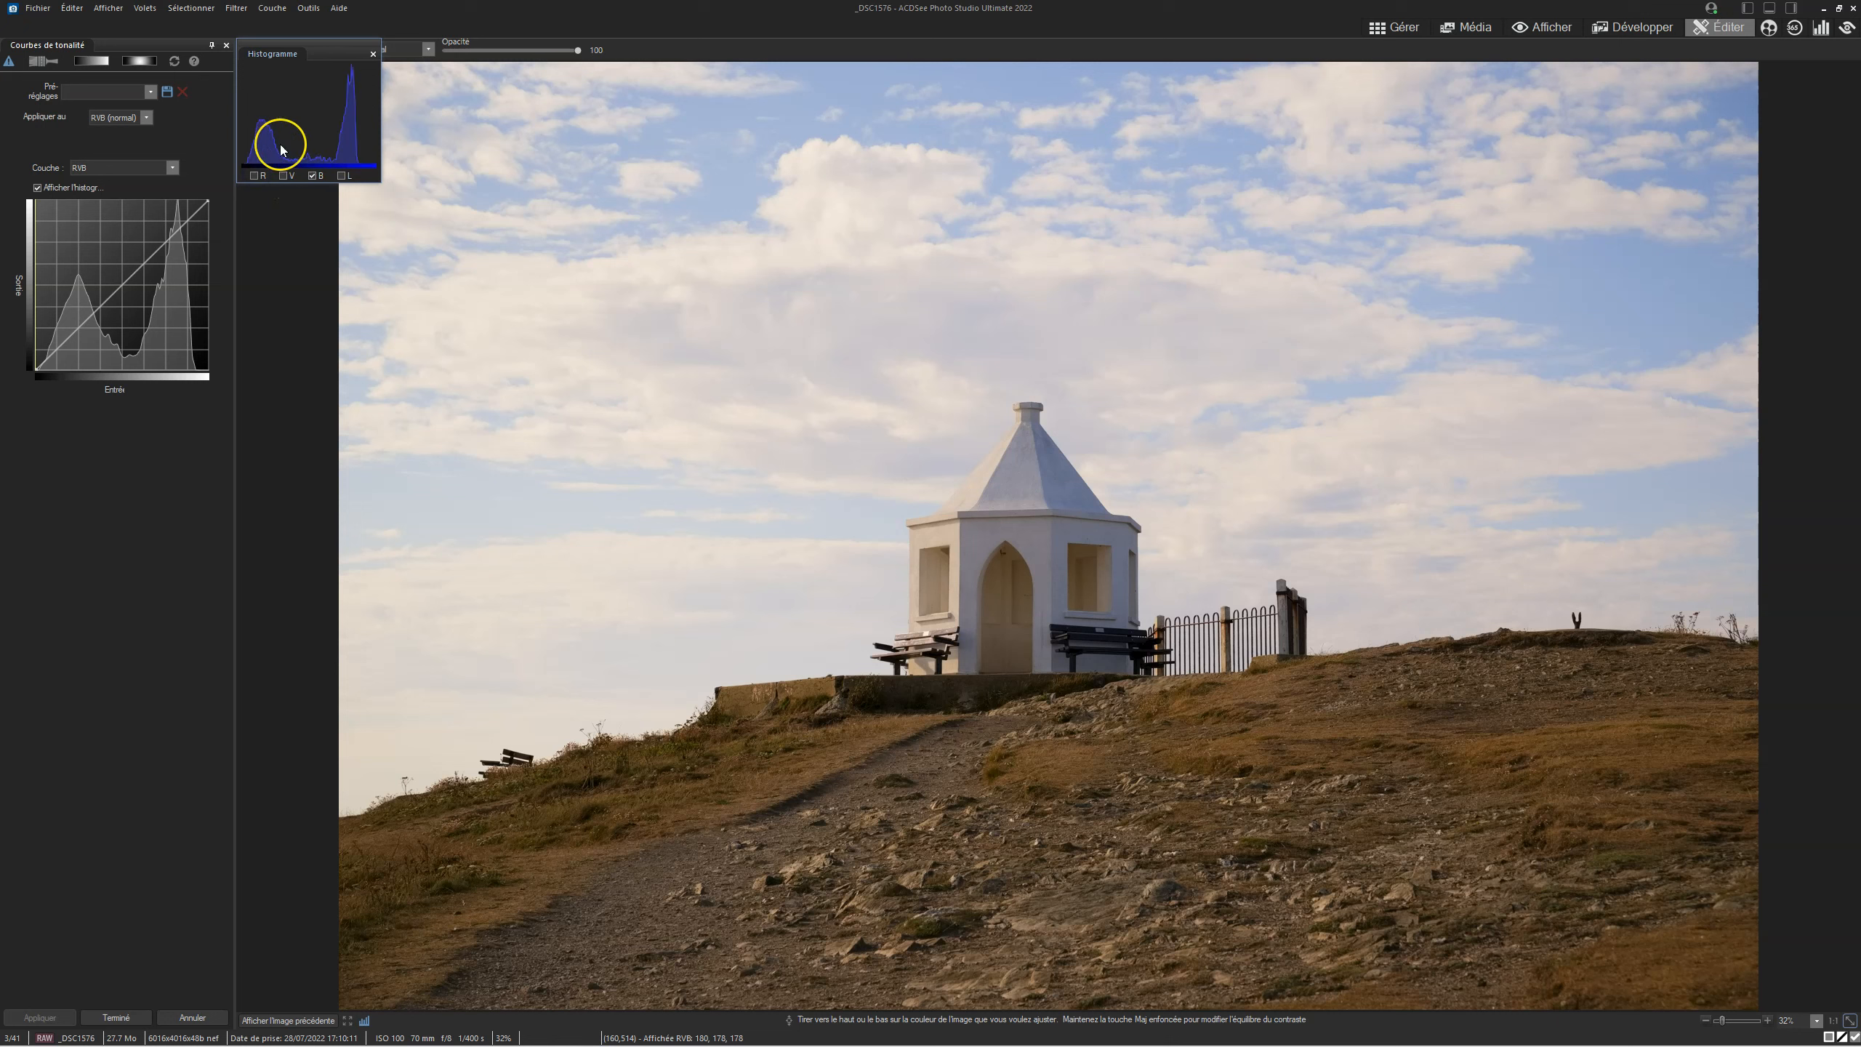
{"action": "left_click", "coordinate": [313, 176]}
{"action": "left_click", "coordinate": [338, 175]}
{"action": "left_click", "coordinate": [342, 176]}
{"action": "left_click", "coordinate": [314, 176]}
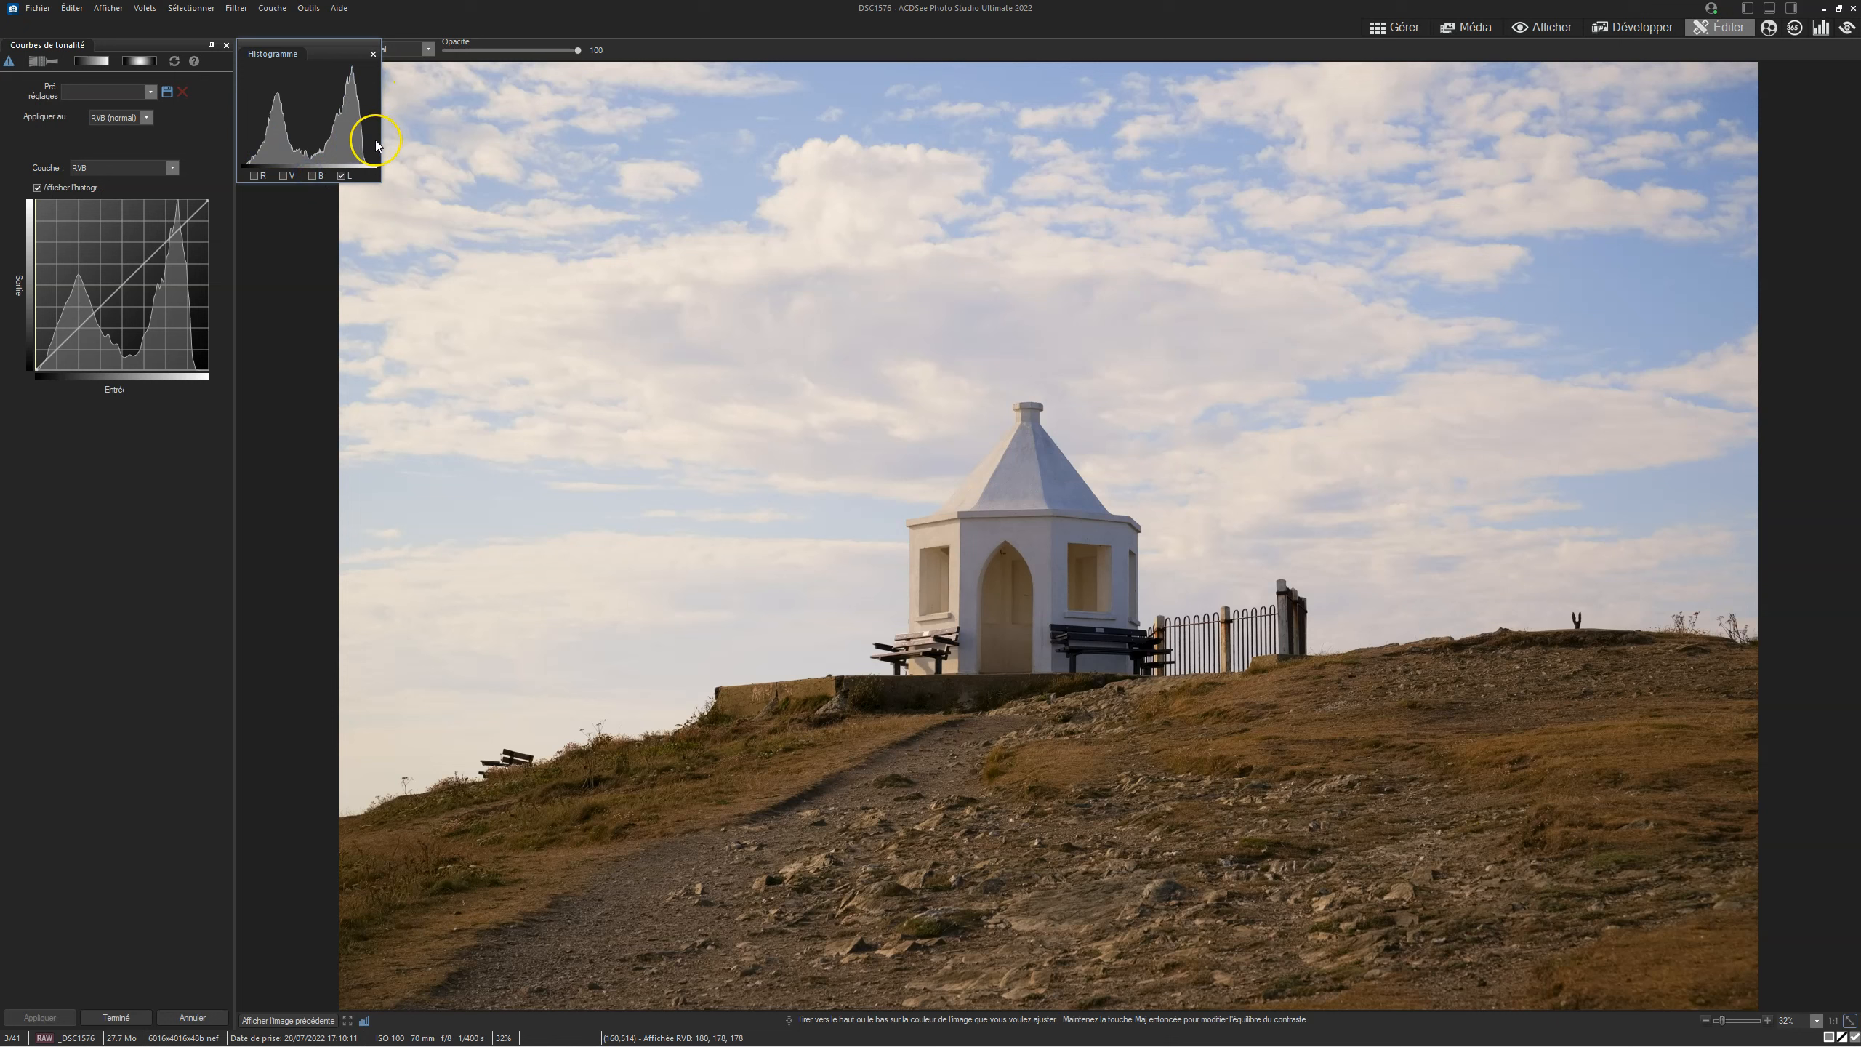
- Display the R, V, B and L channels together in the histogram again
{"action": "left_click", "coordinate": [342, 176]}
{"action": "left_click", "coordinate": [256, 176]}
{"action": "left_click", "coordinate": [285, 176]}
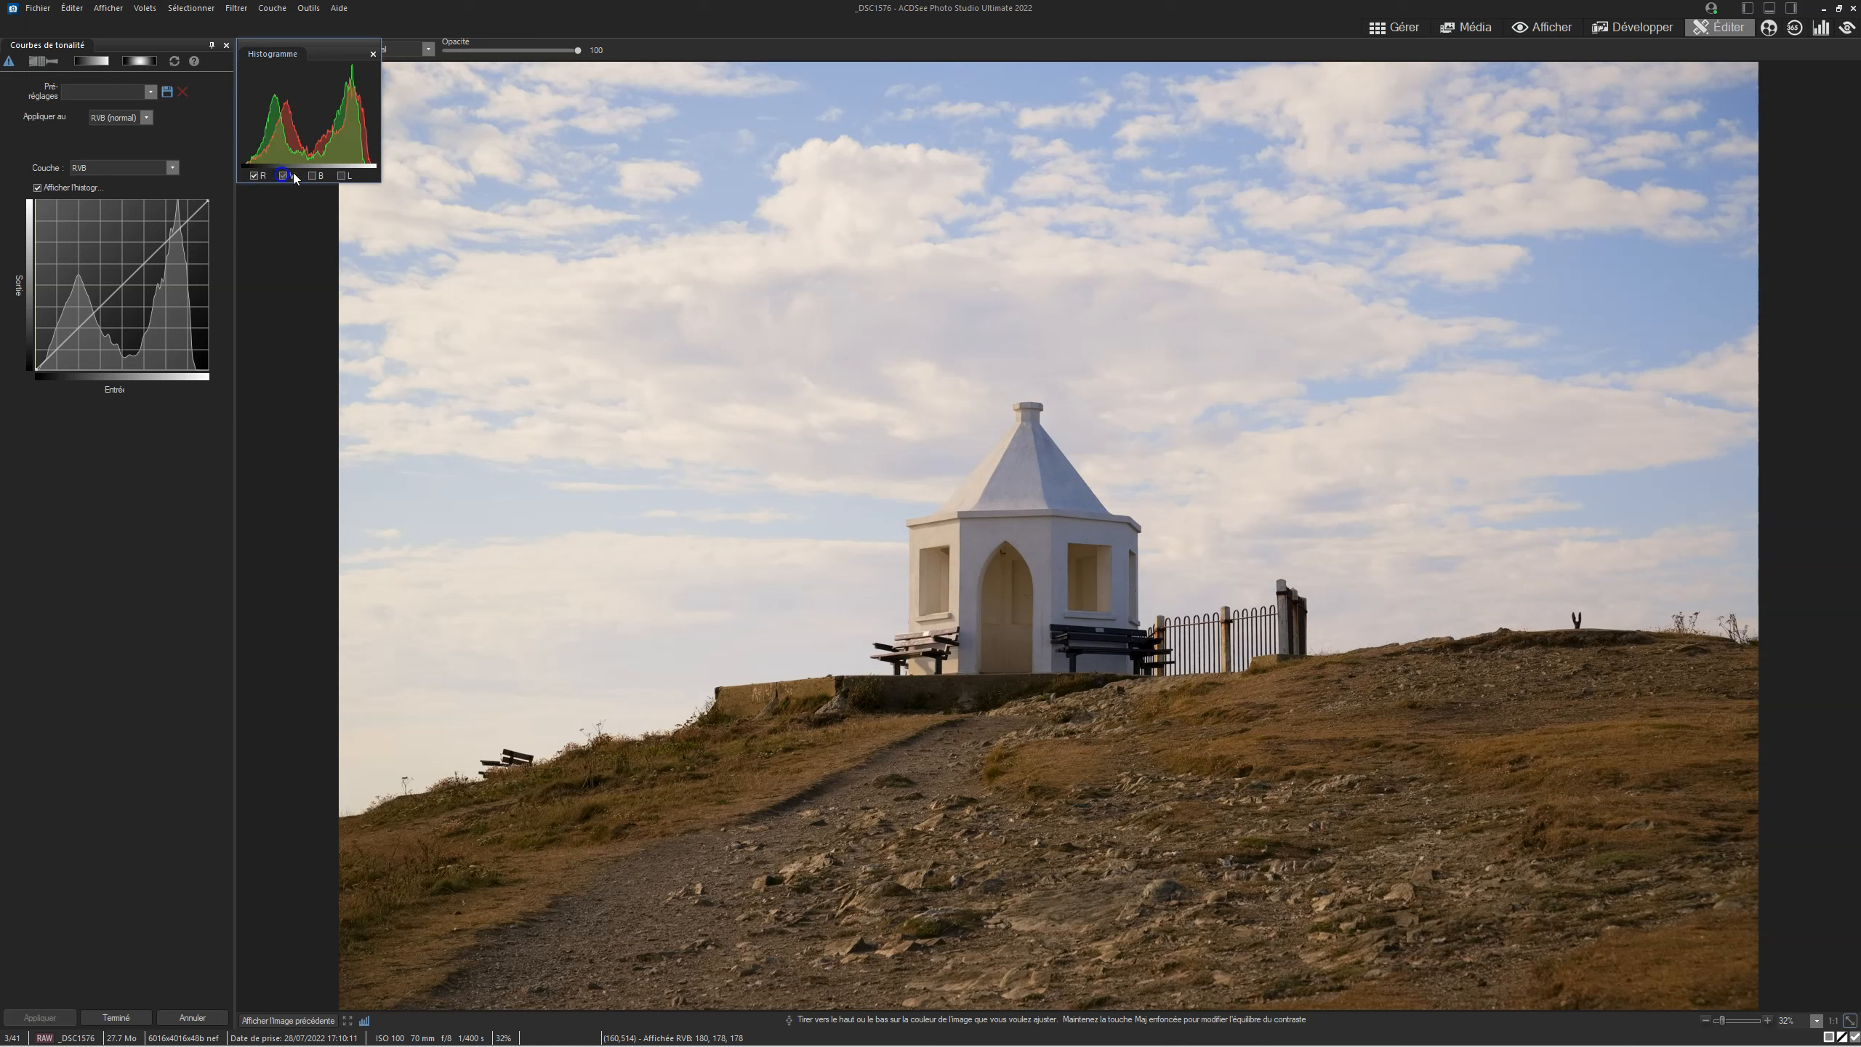
{"action": "left_click", "coordinate": [314, 176]}
{"action": "left_click", "coordinate": [342, 176]}
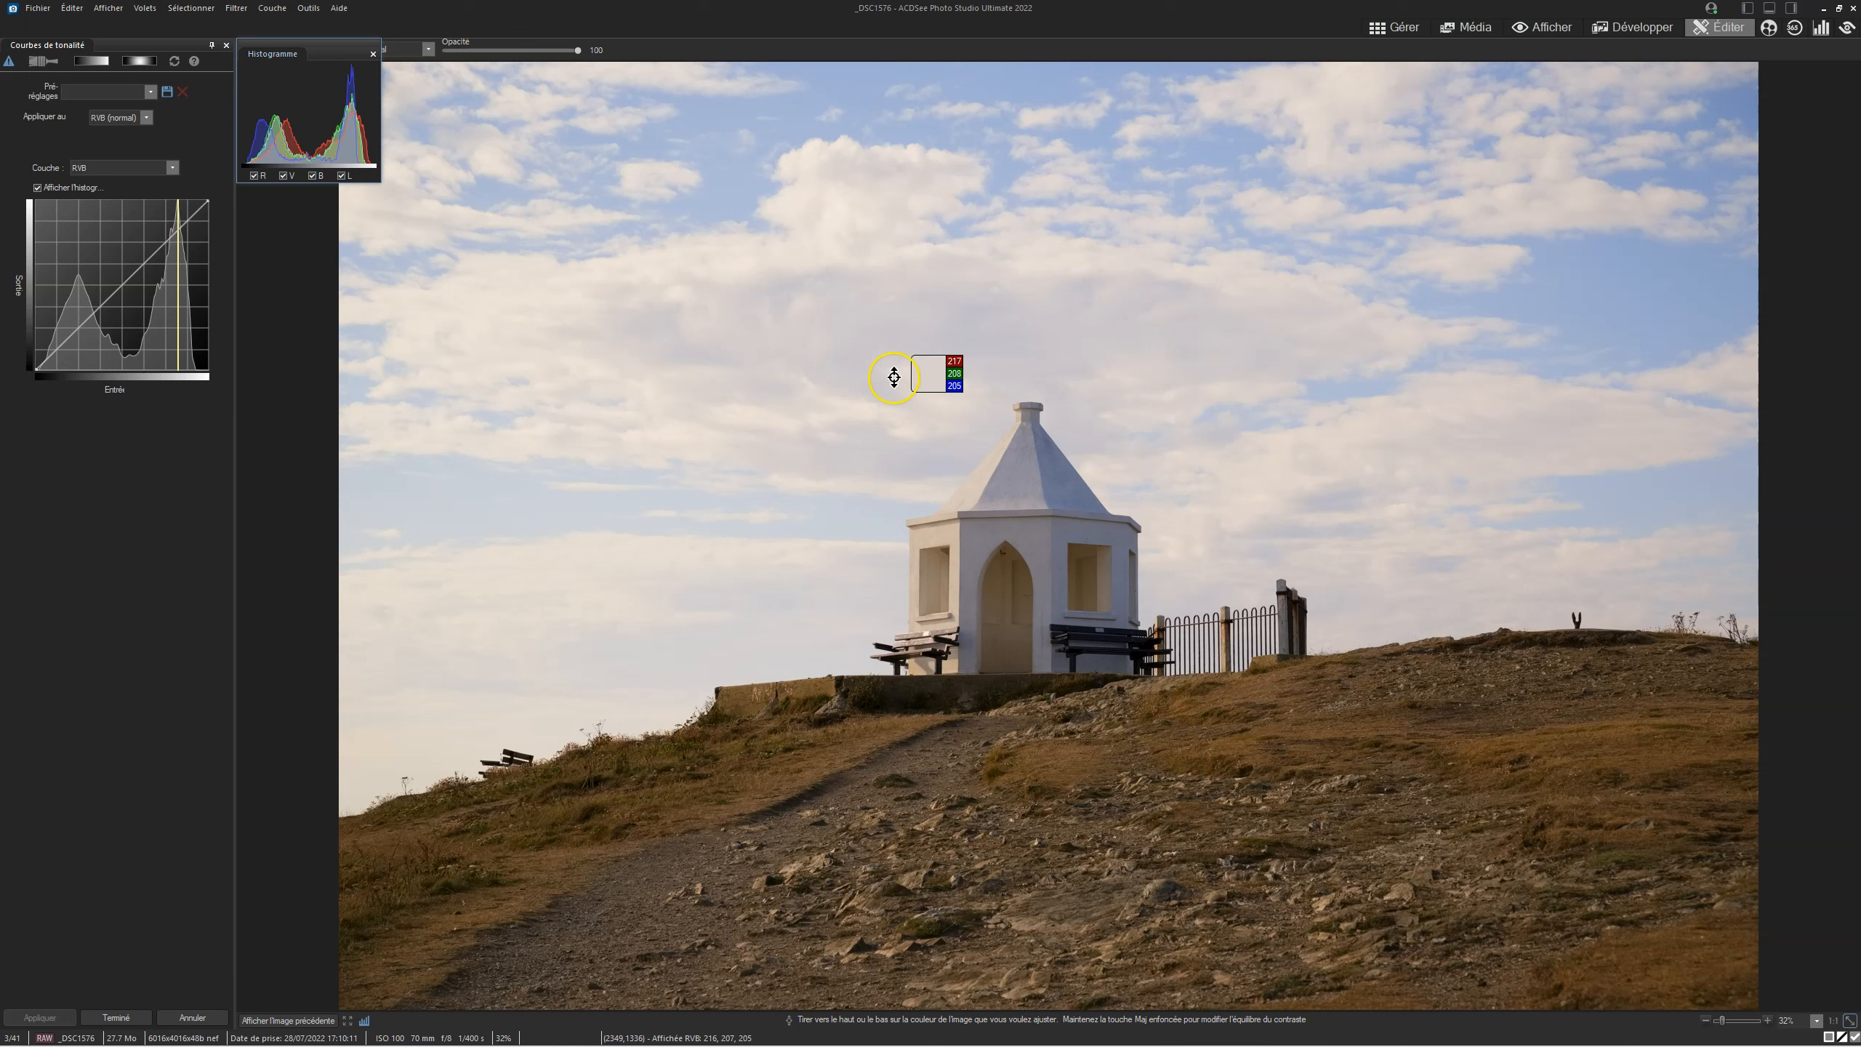
- Try bending the Rouge channel's curve, first down to input 157 and then upward
{"action": "left_click", "coordinate": [173, 167]}
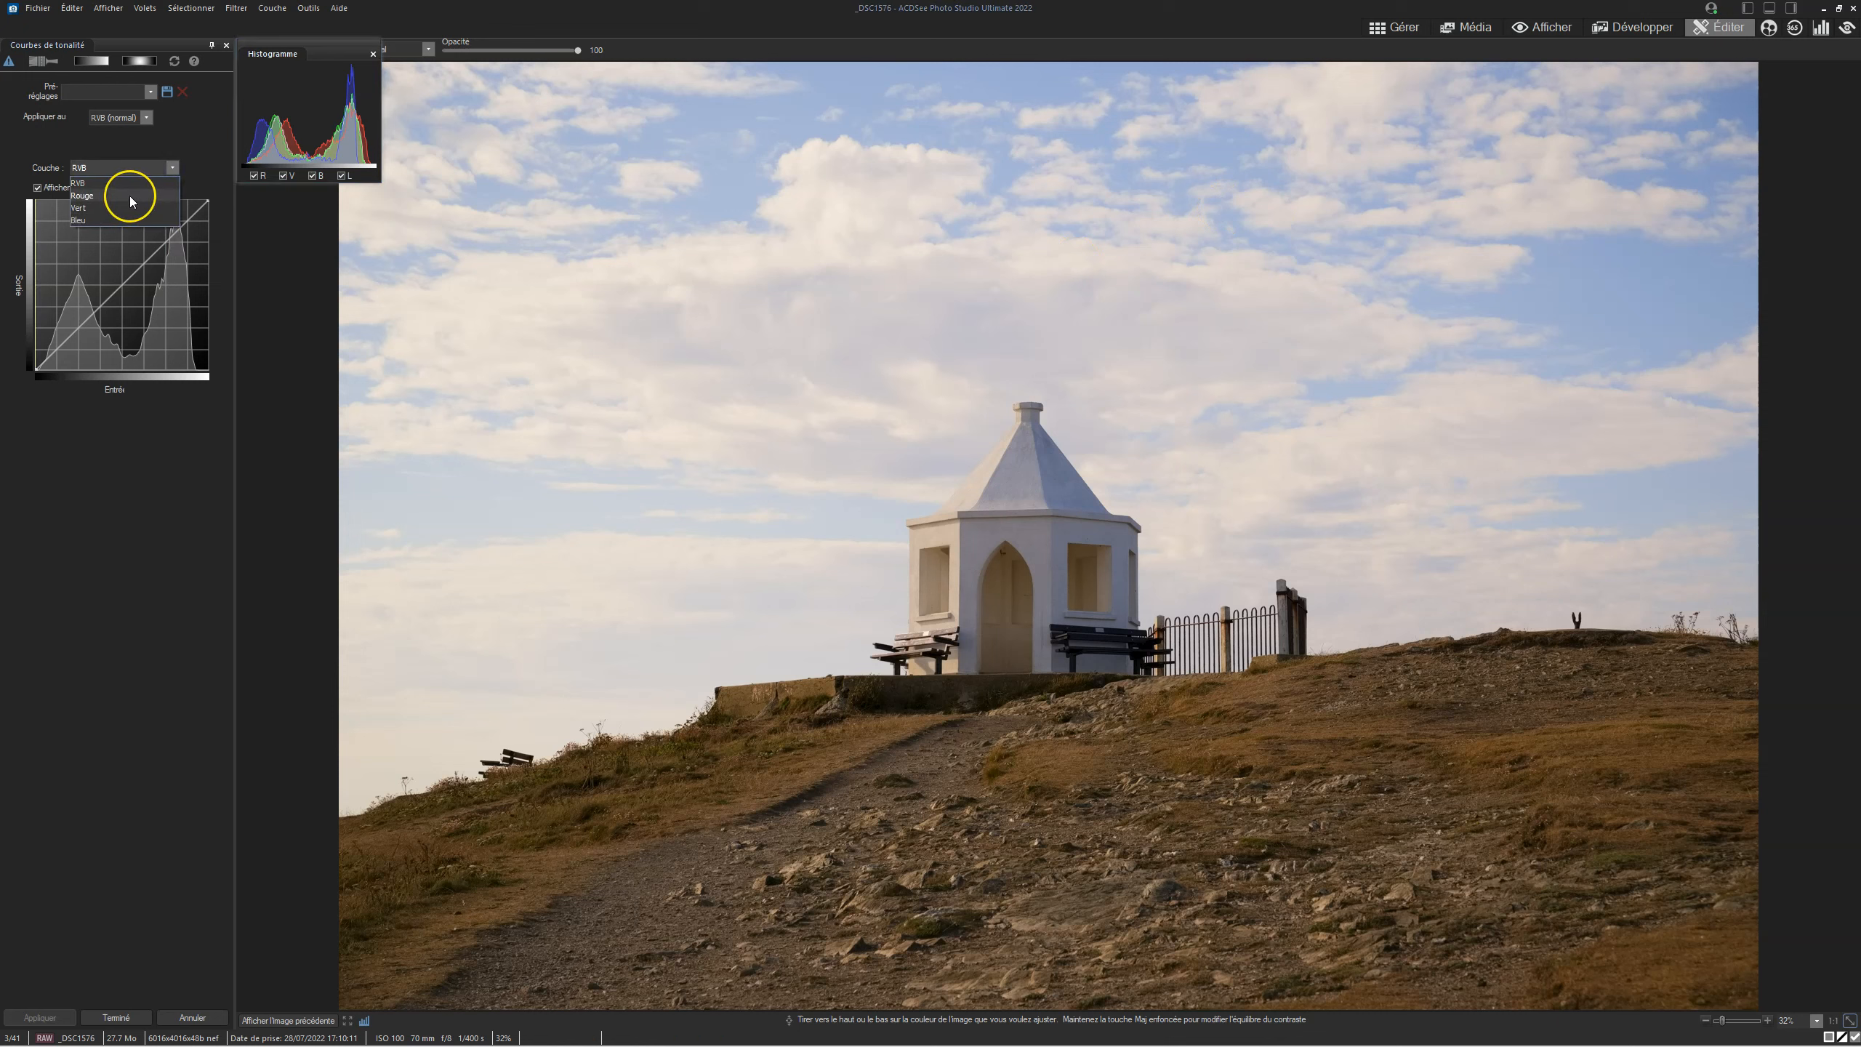
{"action": "left_click", "coordinate": [131, 196]}
{"action": "left_click", "coordinate": [141, 279]}
{"action": "left_click_drag", "start_coordinate": [148, 270], "coordinate": [138, 310]}
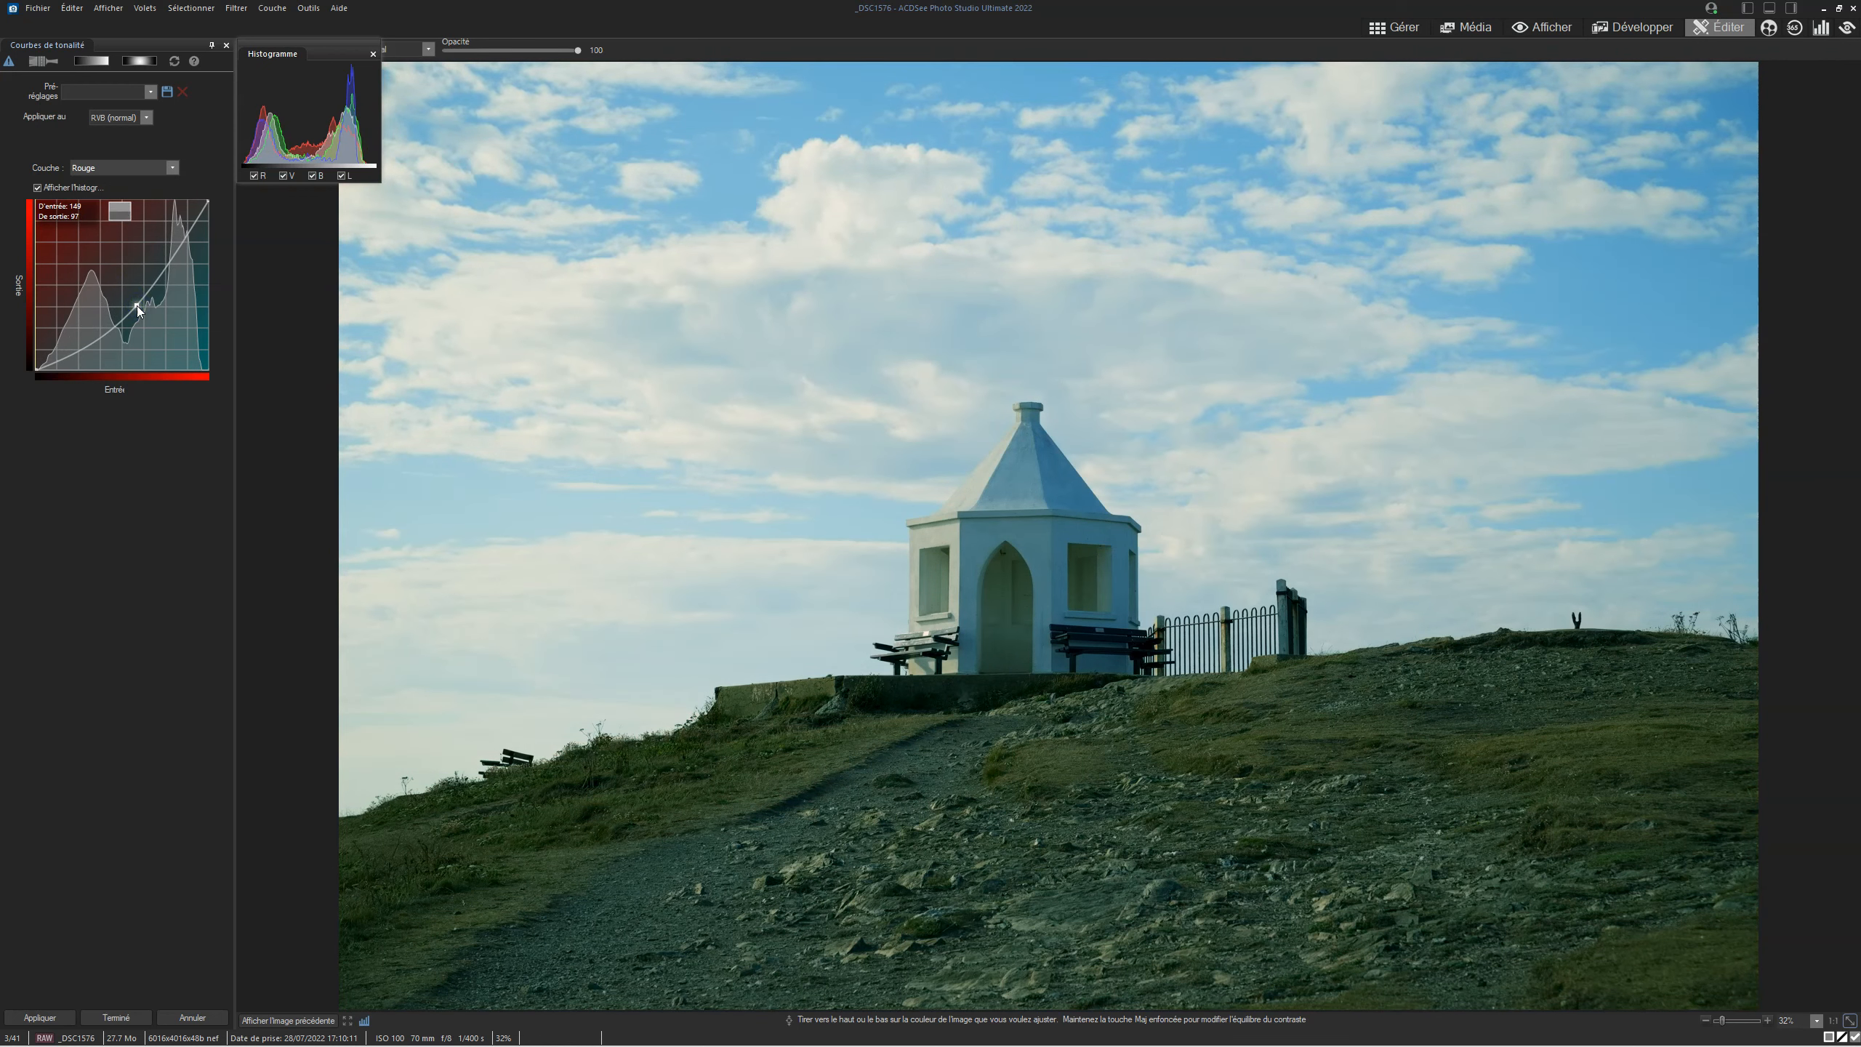
{"action": "mouse_move", "coordinate": [140, 308]}
{"action": "left_mouse_down"}
{"action": "mouse_move", "coordinate": [140, 292]}
{"action": "mouse_move", "coordinate": [144, 313]}
{"action": "left_mouse_up"}
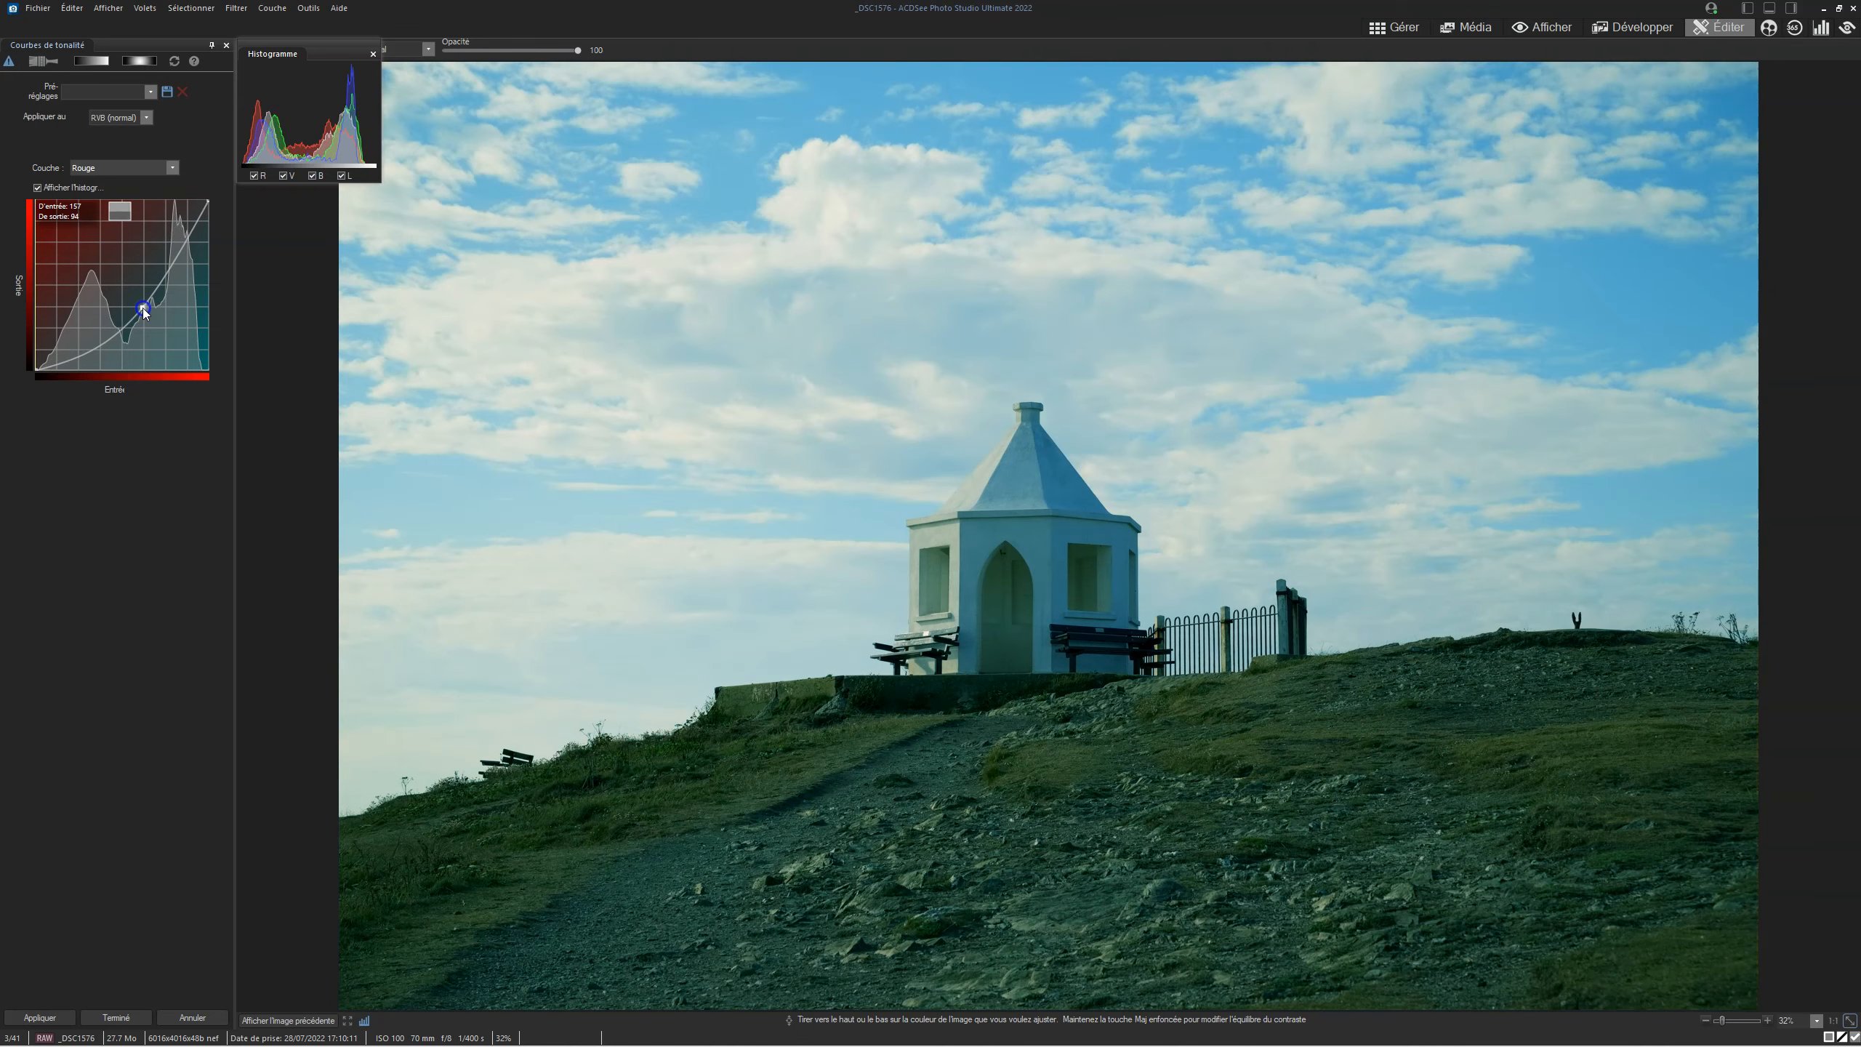
{"action": "left_click_drag", "start_coordinate": [145, 313], "coordinate": [106, 269]}
- Try raising the Vert channel's curve to input 106, output 151, and delete the added point
{"action": "left_click", "coordinate": [172, 168]}
{"action": "left_click", "coordinate": [147, 198]}
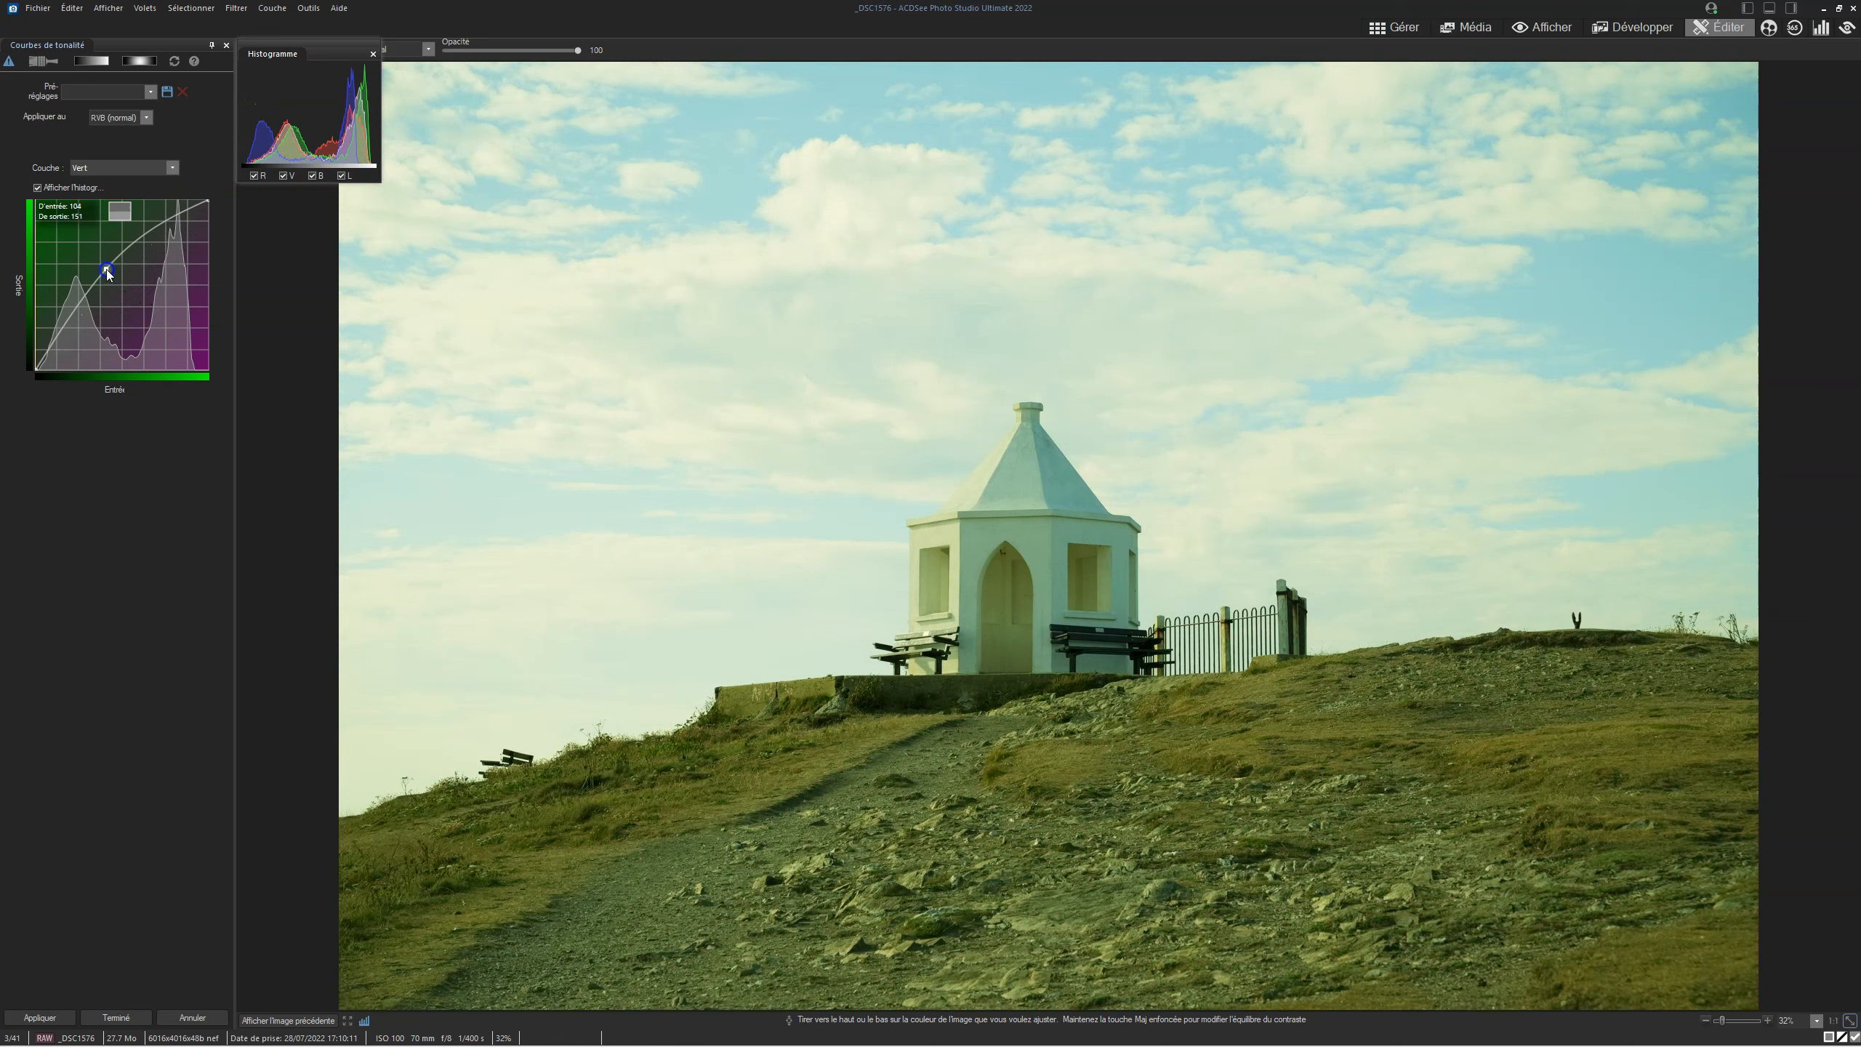
{"action": "right_click", "coordinate": [106, 270]}
{"action": "left_click", "coordinate": [137, 262]}
- Try raising the Bleu channel's curve to input 123, output 140, and delete the added point
{"action": "left_click", "coordinate": [177, 178]}
{"action": "left_click", "coordinate": [105, 213]}
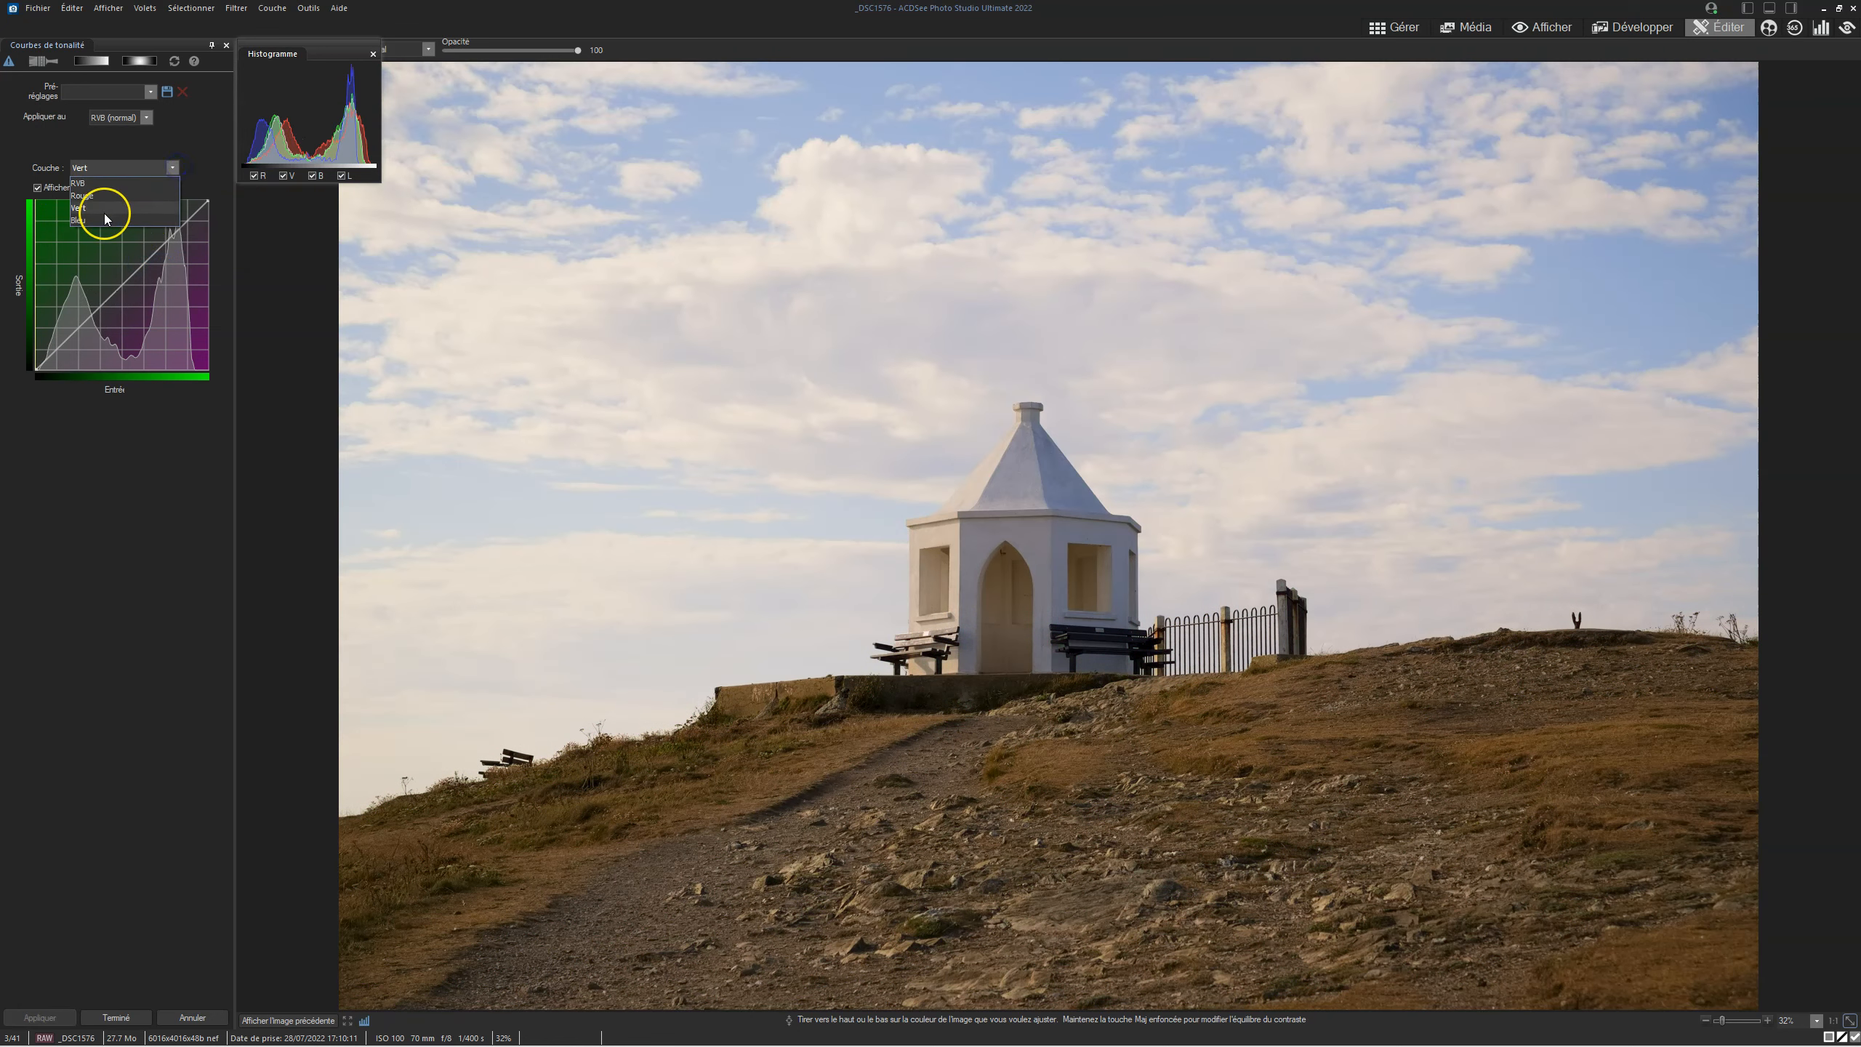
{"action": "left_click_drag", "start_coordinate": [129, 289], "coordinate": [117, 276]}
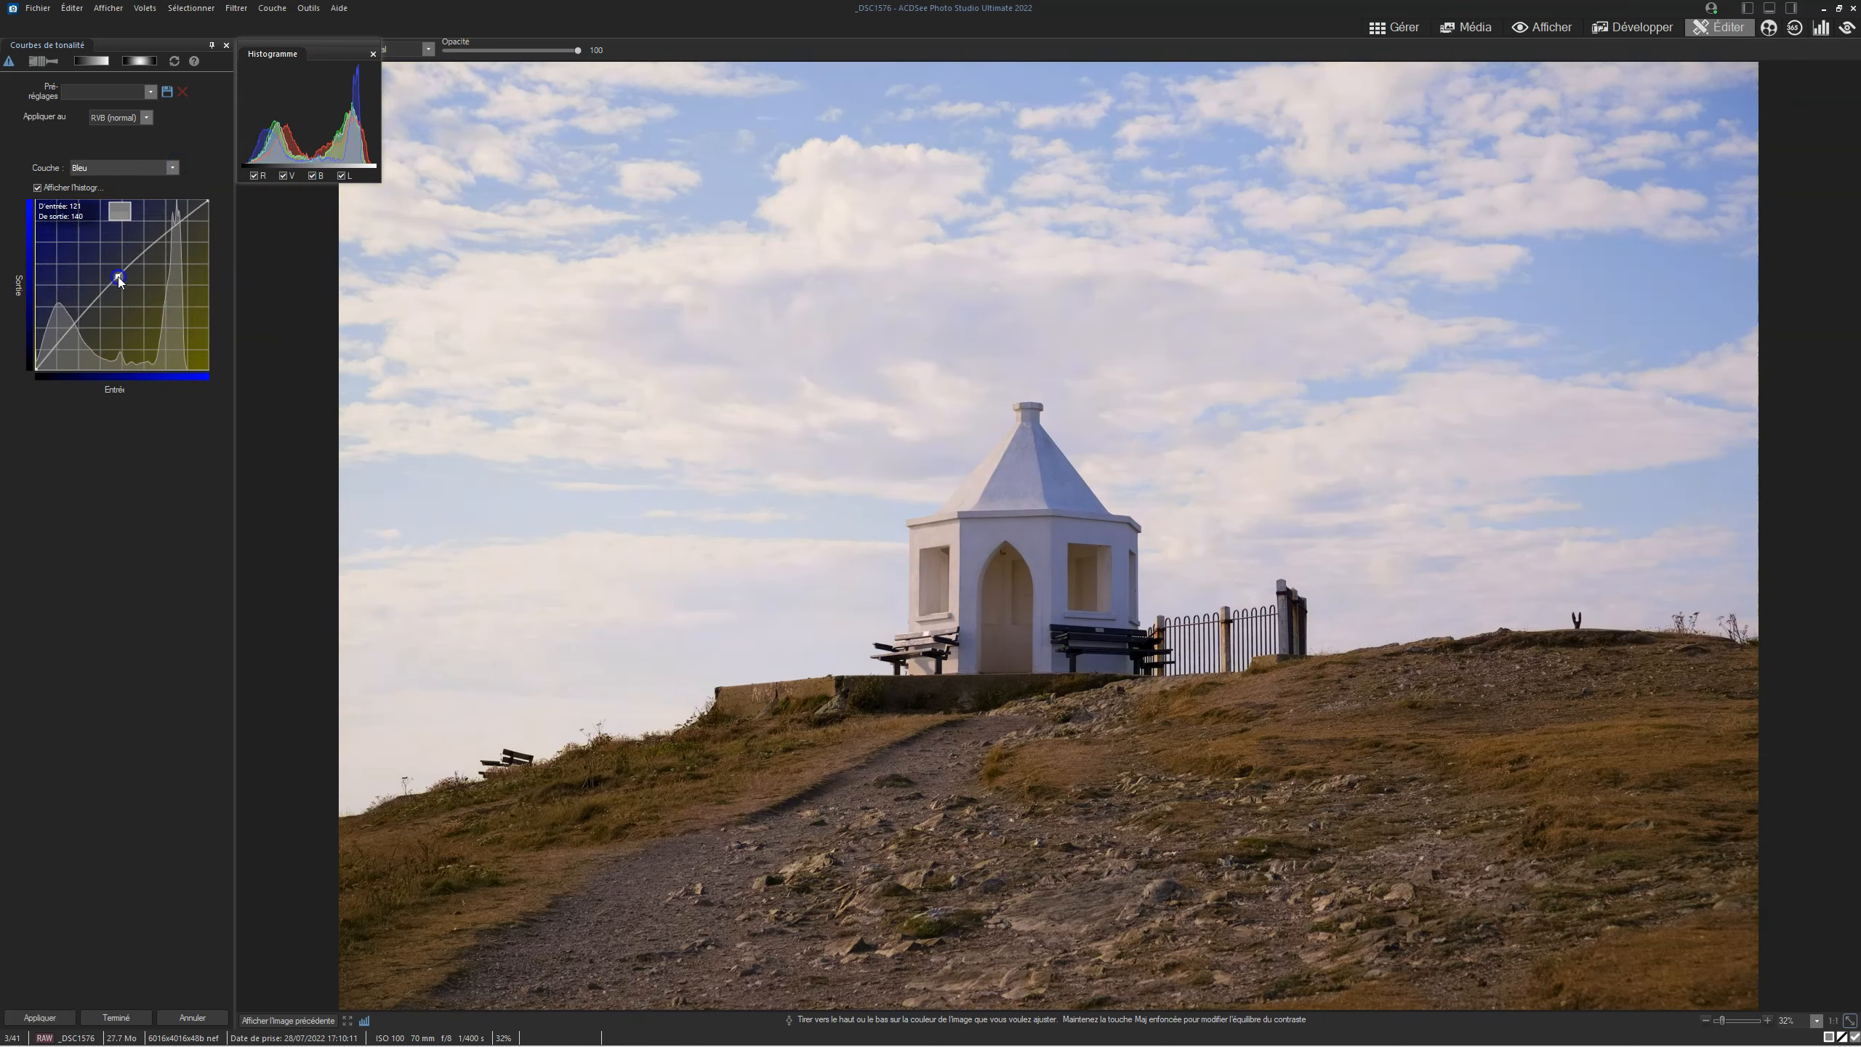
{"action": "right_click", "coordinate": [118, 277]}
{"action": "left_click", "coordinate": [166, 262]}
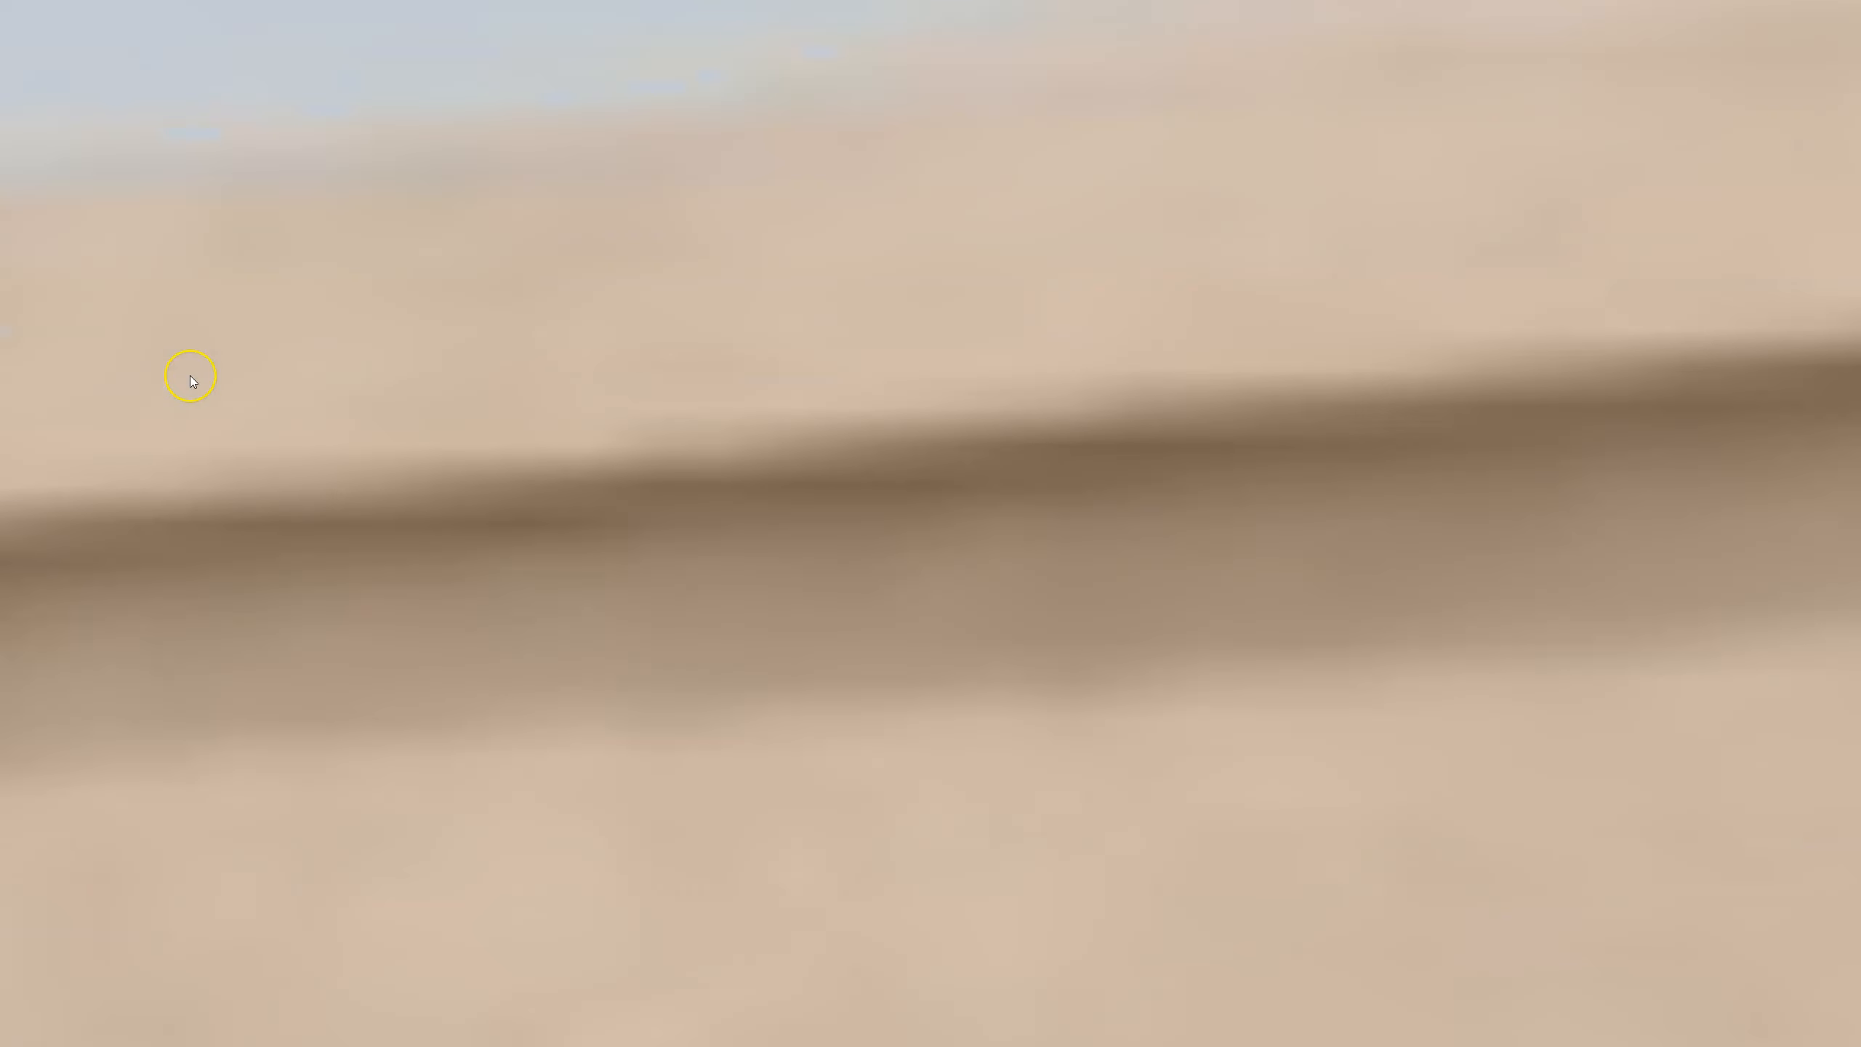
- Try the curve on Teinte and Saturation, raising the Saturation curve to input 118, output 185, and delete its point
{"action": "left_click", "coordinate": [147, 118]}
{"action": "left_click", "coordinate": [117, 188]}
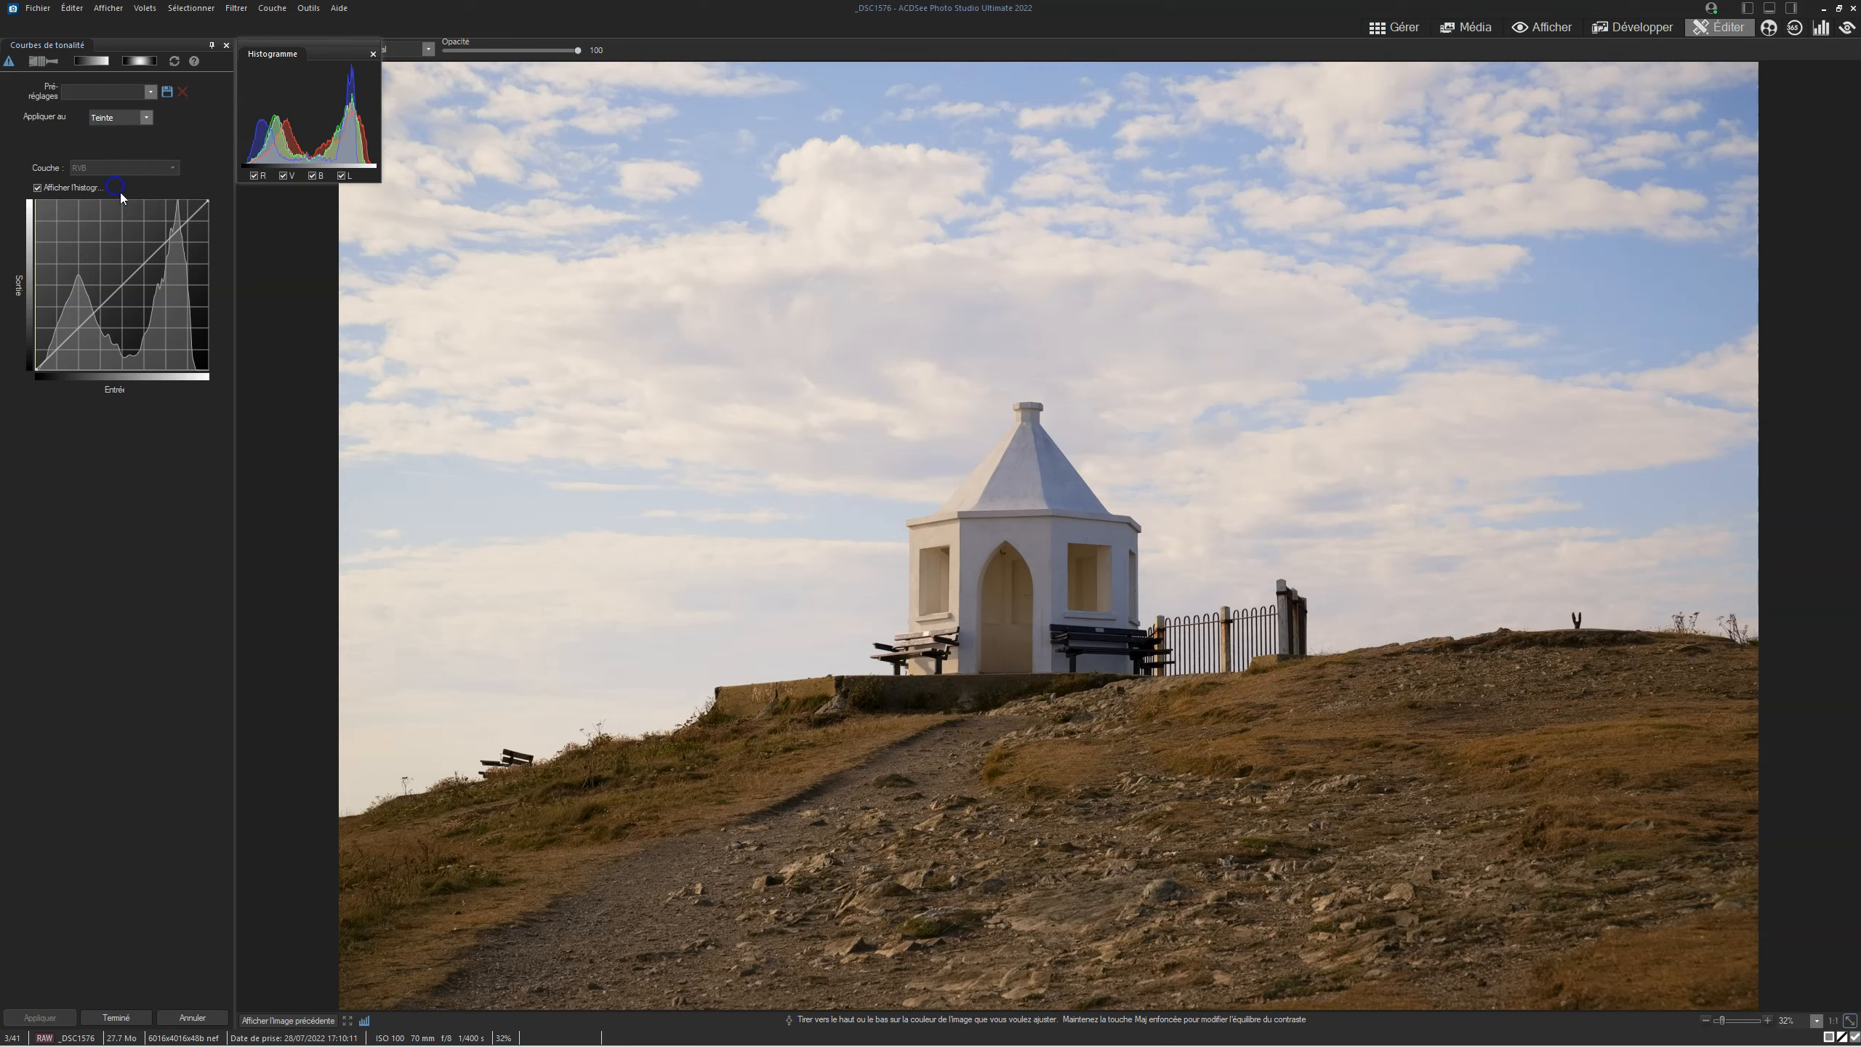
{"action": "mouse_move", "coordinate": [129, 279]}
{"action": "left_mouse_down"}
{"action": "mouse_move", "coordinate": [130, 253]}
{"action": "mouse_move", "coordinate": [145, 321]}
{"action": "mouse_move", "coordinate": [114, 249]}
{"action": "left_mouse_up"}
{"action": "left_click", "coordinate": [147, 118]}
{"action": "left_click", "coordinate": [117, 200]}
{"action": "right_click", "coordinate": [113, 247]}
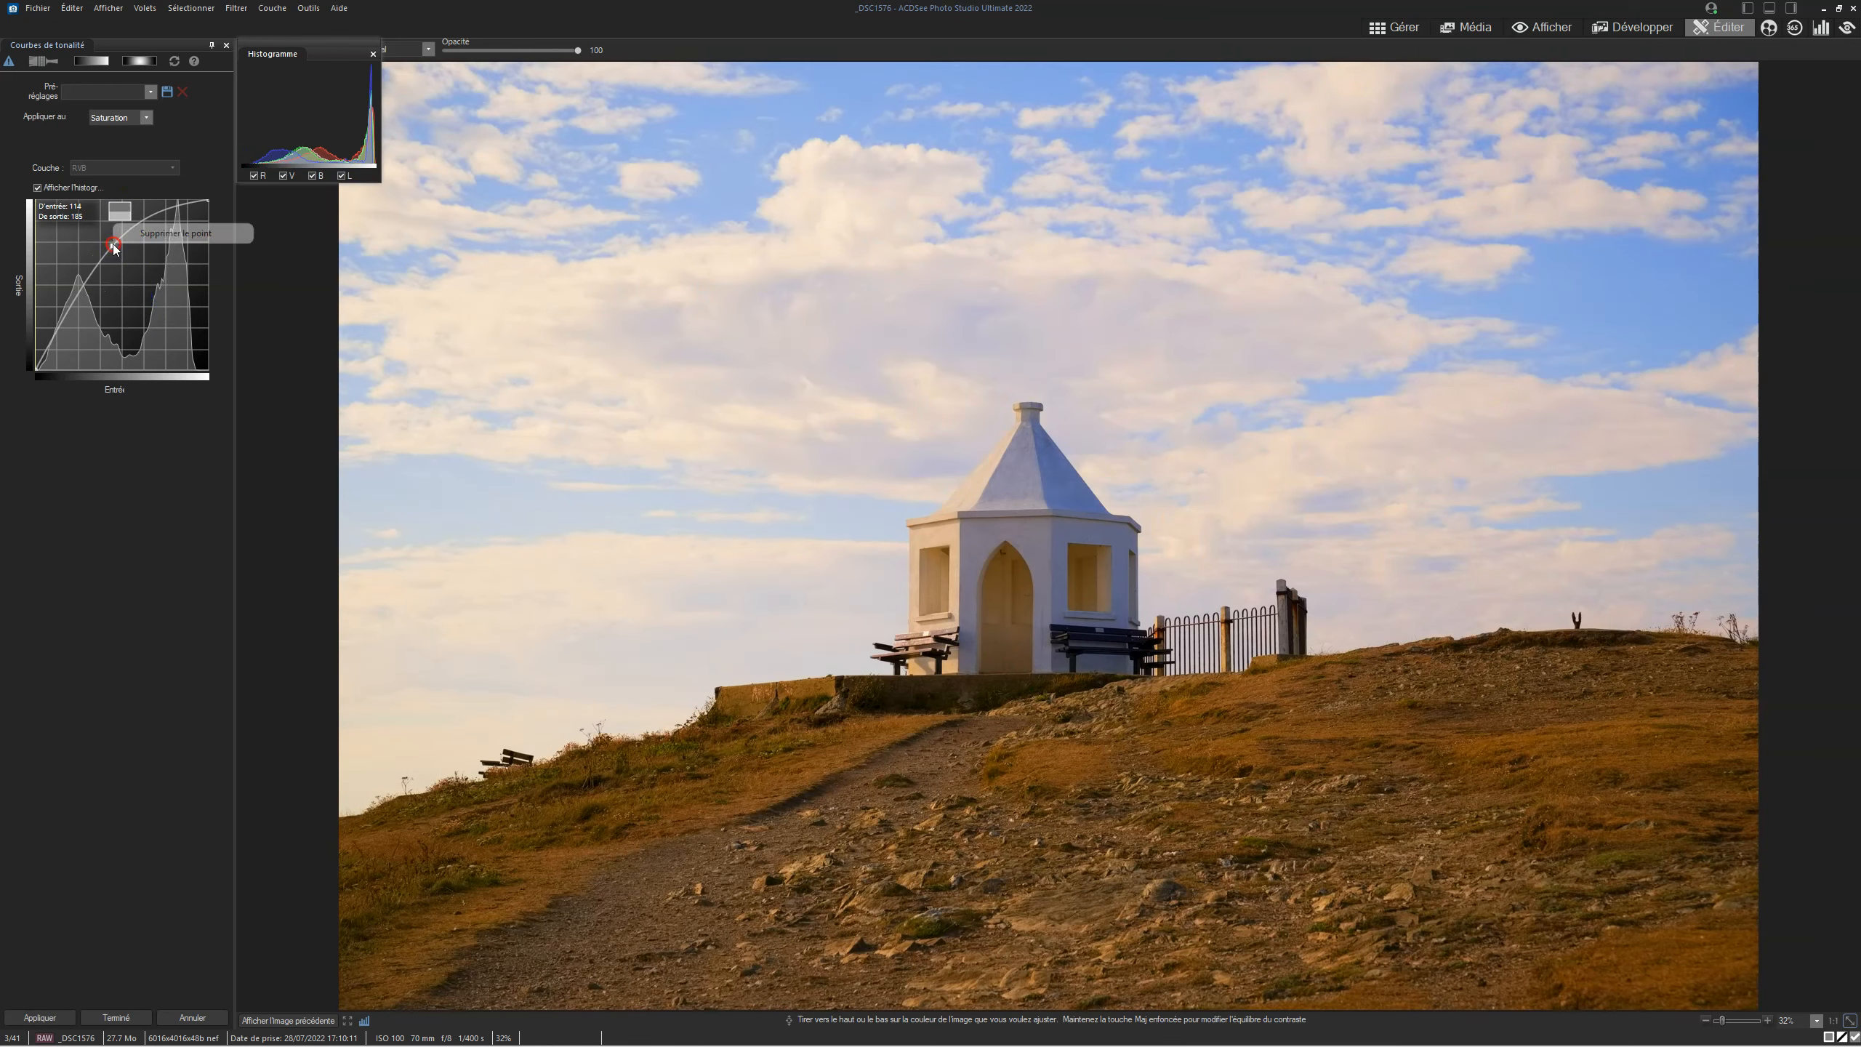
{"action": "left_click", "coordinate": [150, 230]}
- Try lowering the curve applied to Luminosité to input 160, output 95, and delete the added point
{"action": "left_click", "coordinate": [147, 118]}
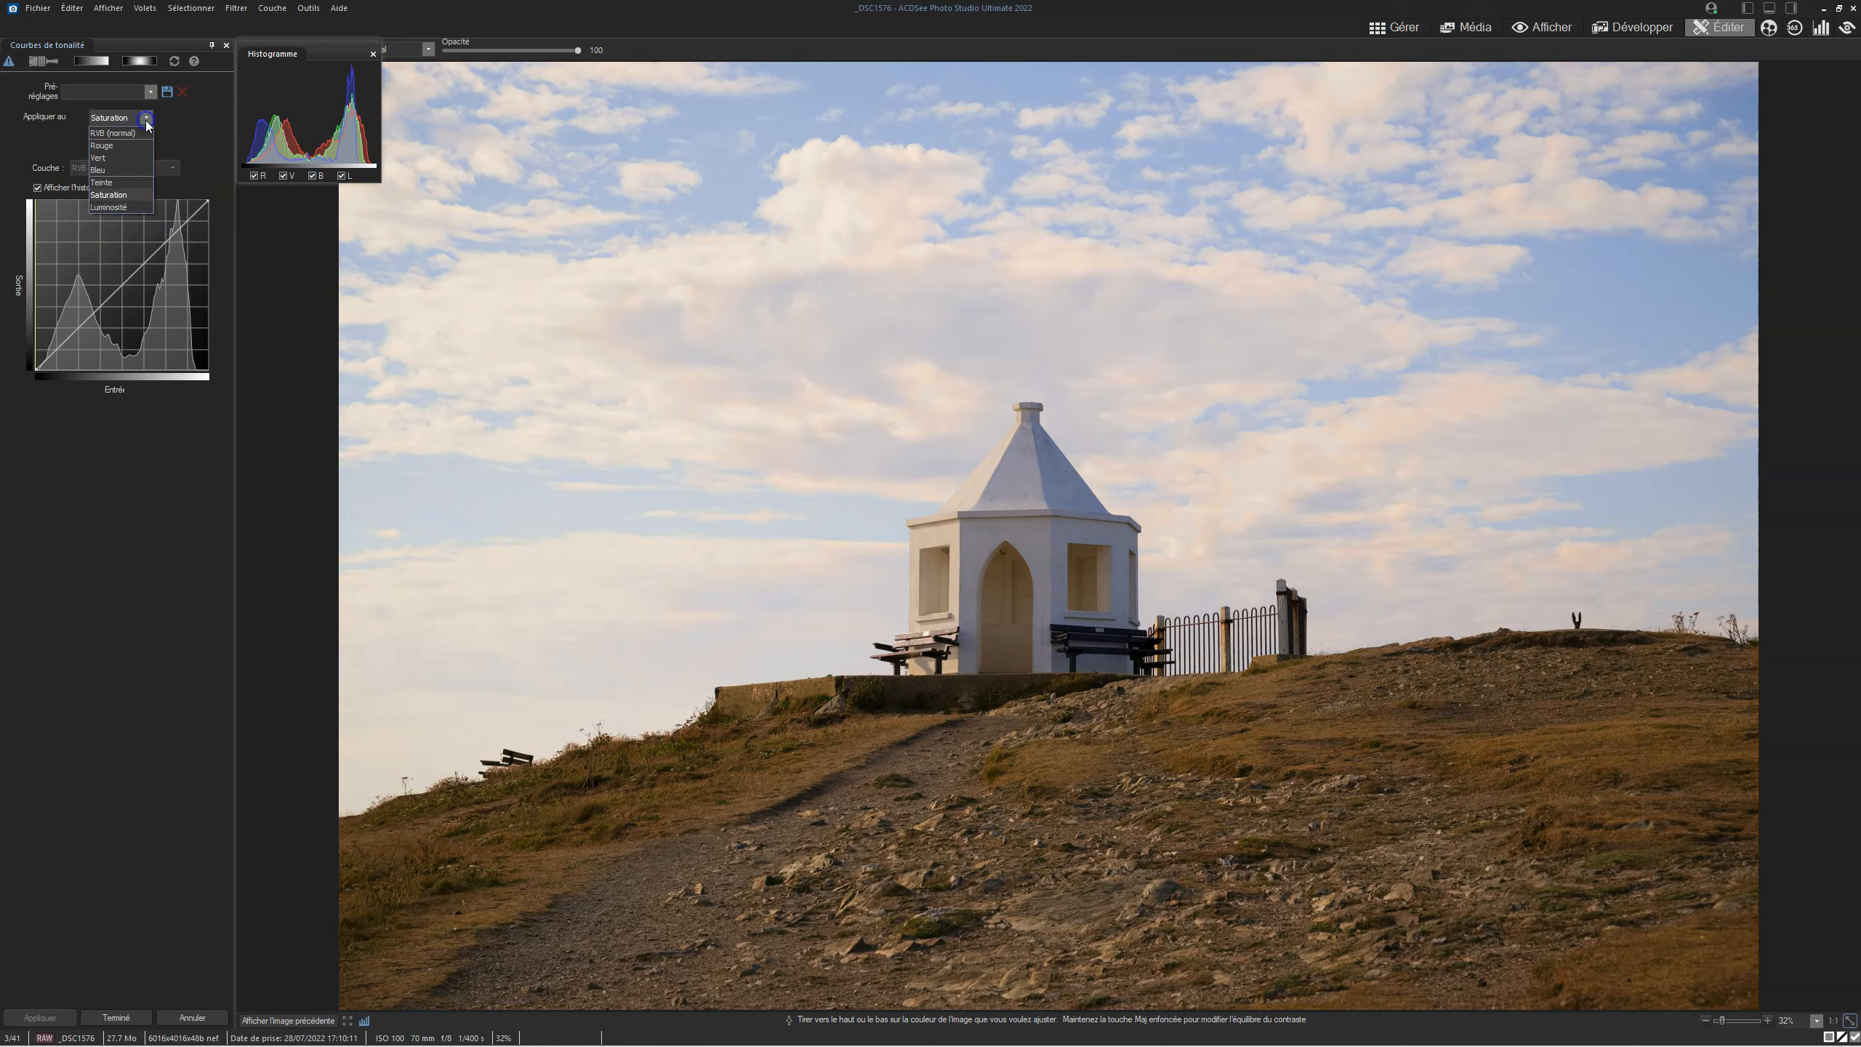
{"action": "left_click", "coordinate": [124, 209]}
{"action": "left_click_drag", "start_coordinate": [132, 286], "coordinate": [146, 311]}
{"action": "right_click", "coordinate": [146, 312]}
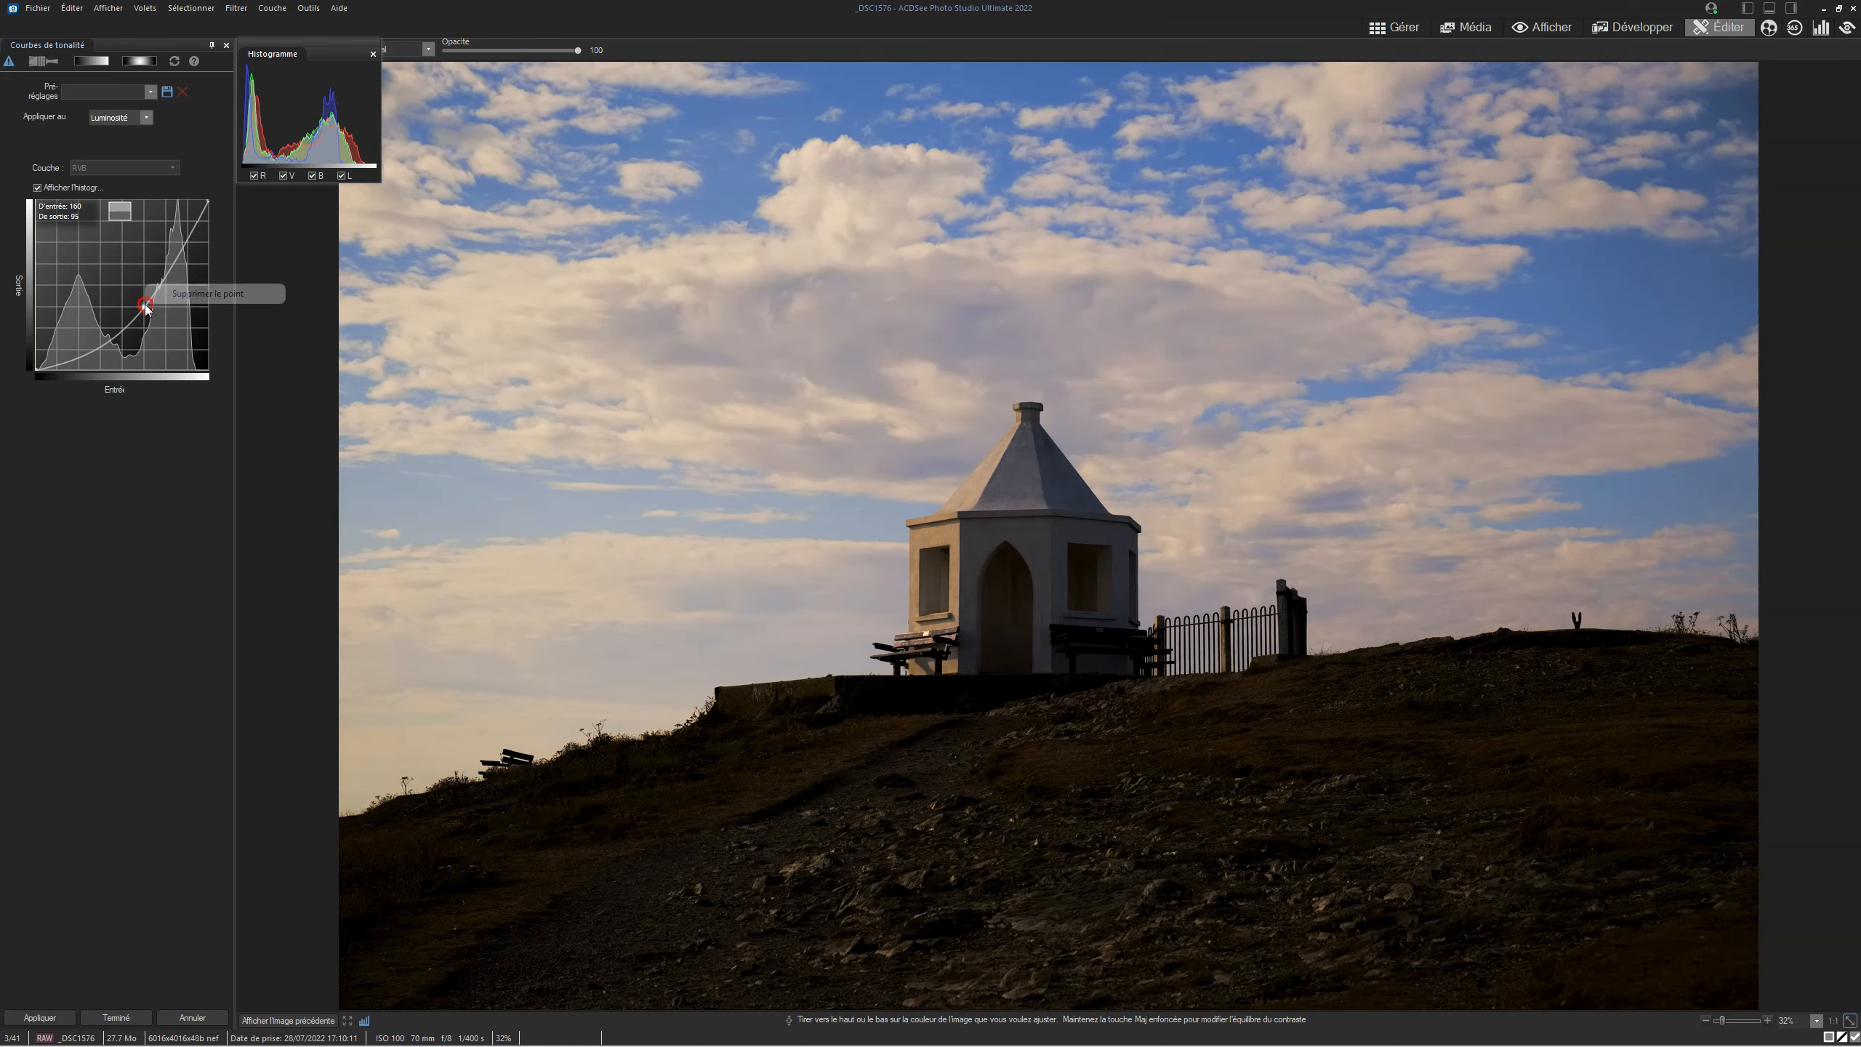
{"action": "left_click", "coordinate": [176, 293]}
- Apply the curves to RVB (normal) again and review the available application targets and the RVB, Rouge, Vert and Bleu channels
{"action": "left_click", "coordinate": [147, 118]}
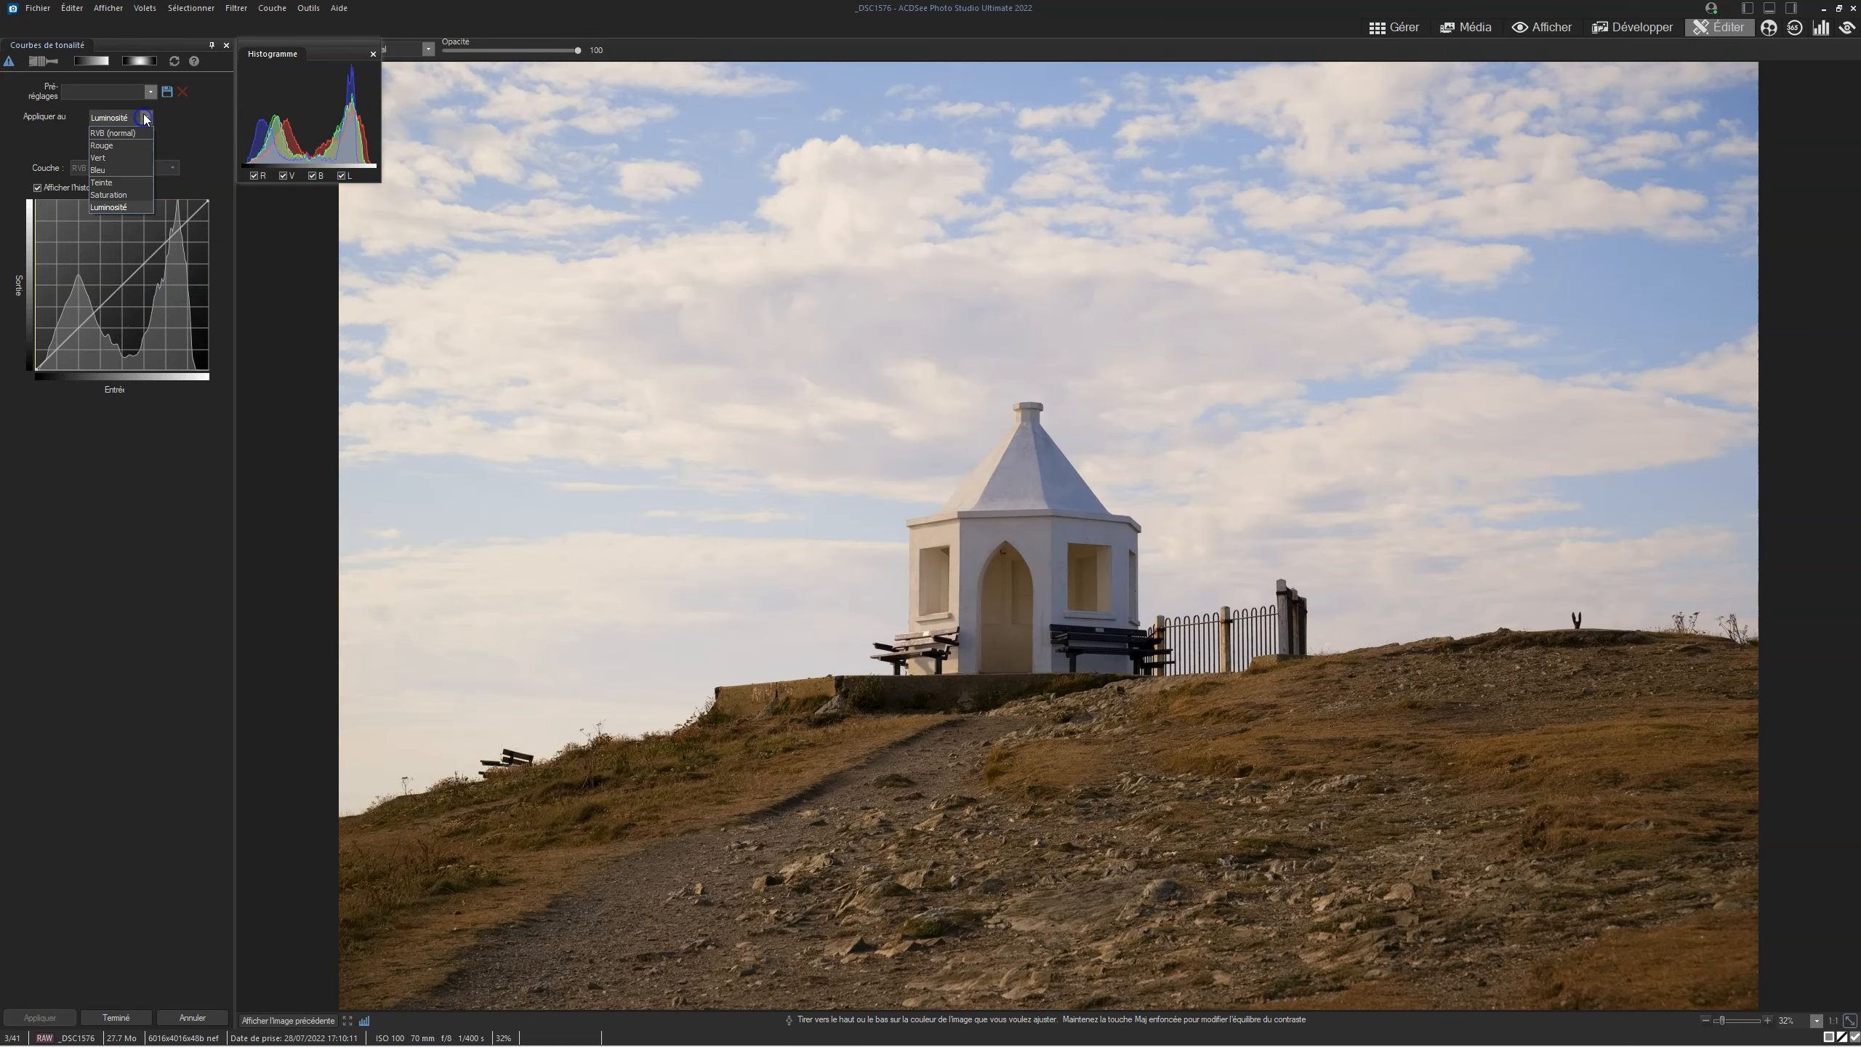
{"action": "left_click", "coordinate": [136, 133]}
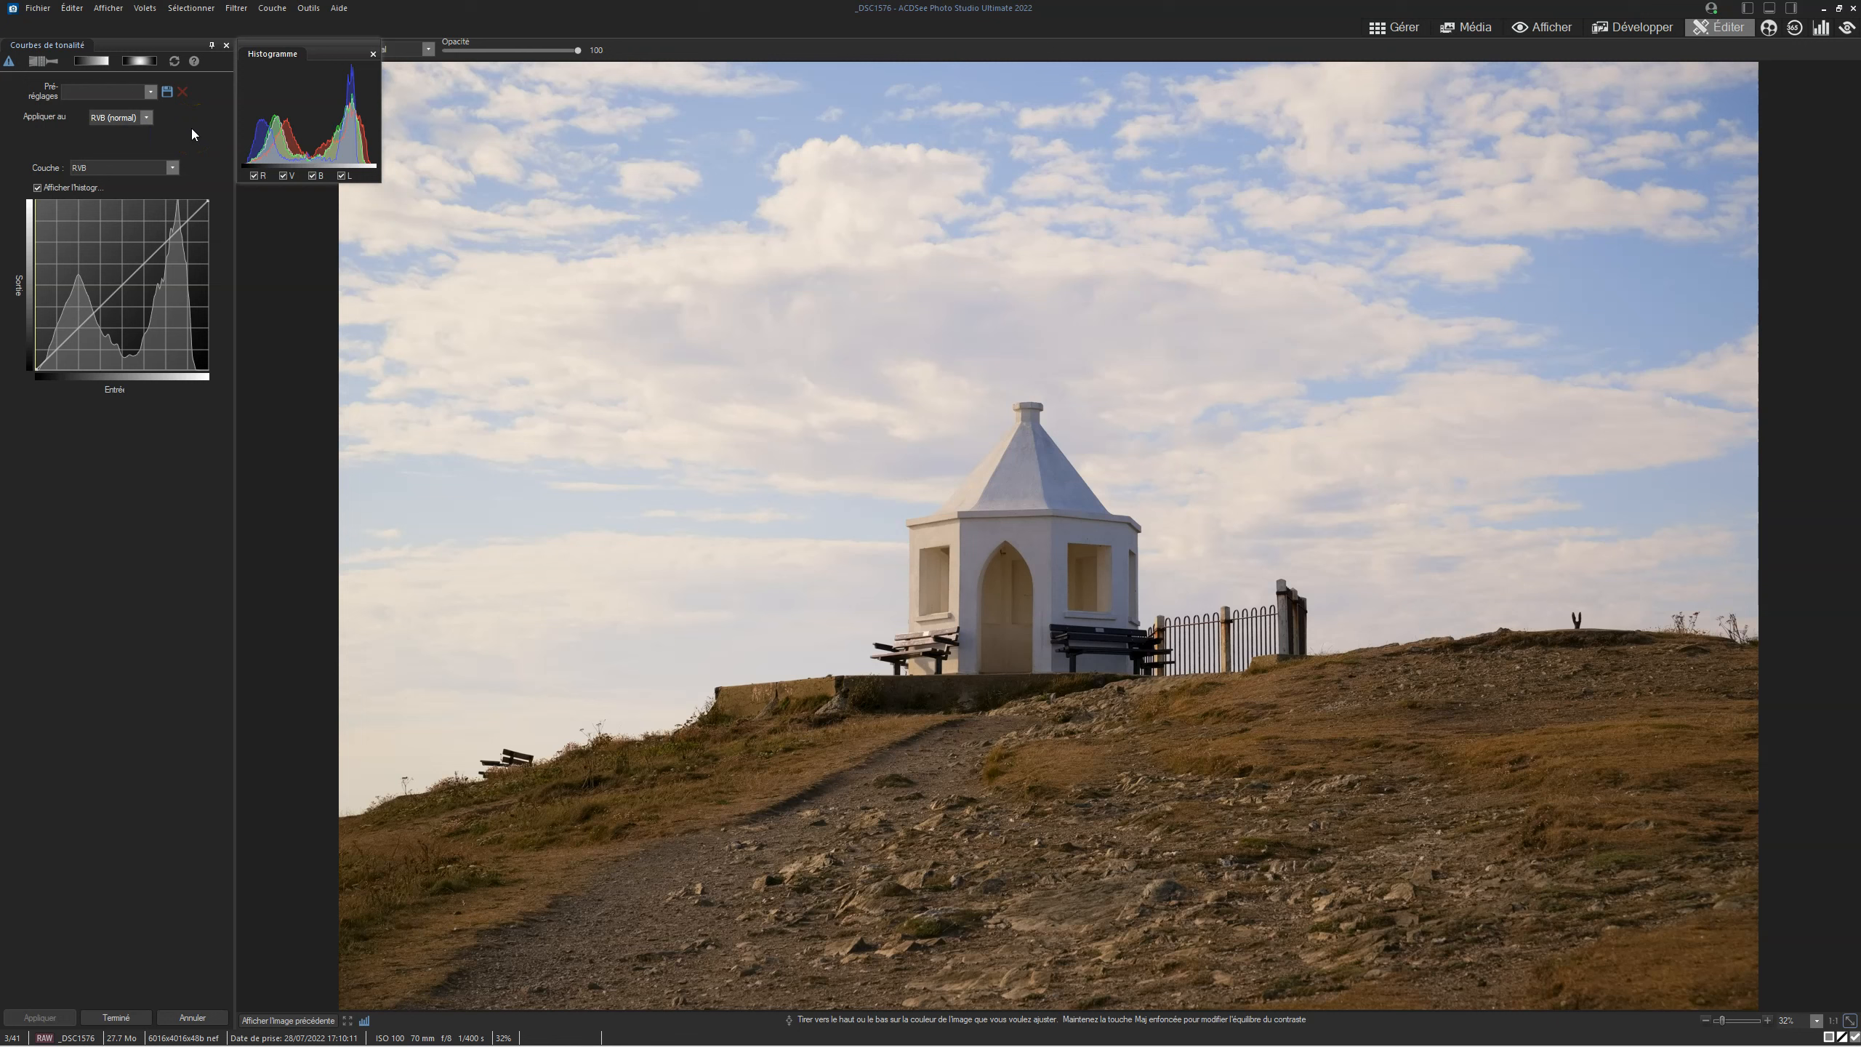
{"action": "left_click", "coordinate": [150, 117]}
{"action": "left_click", "coordinate": [185, 119]}
{"action": "left_click", "coordinate": [171, 168]}
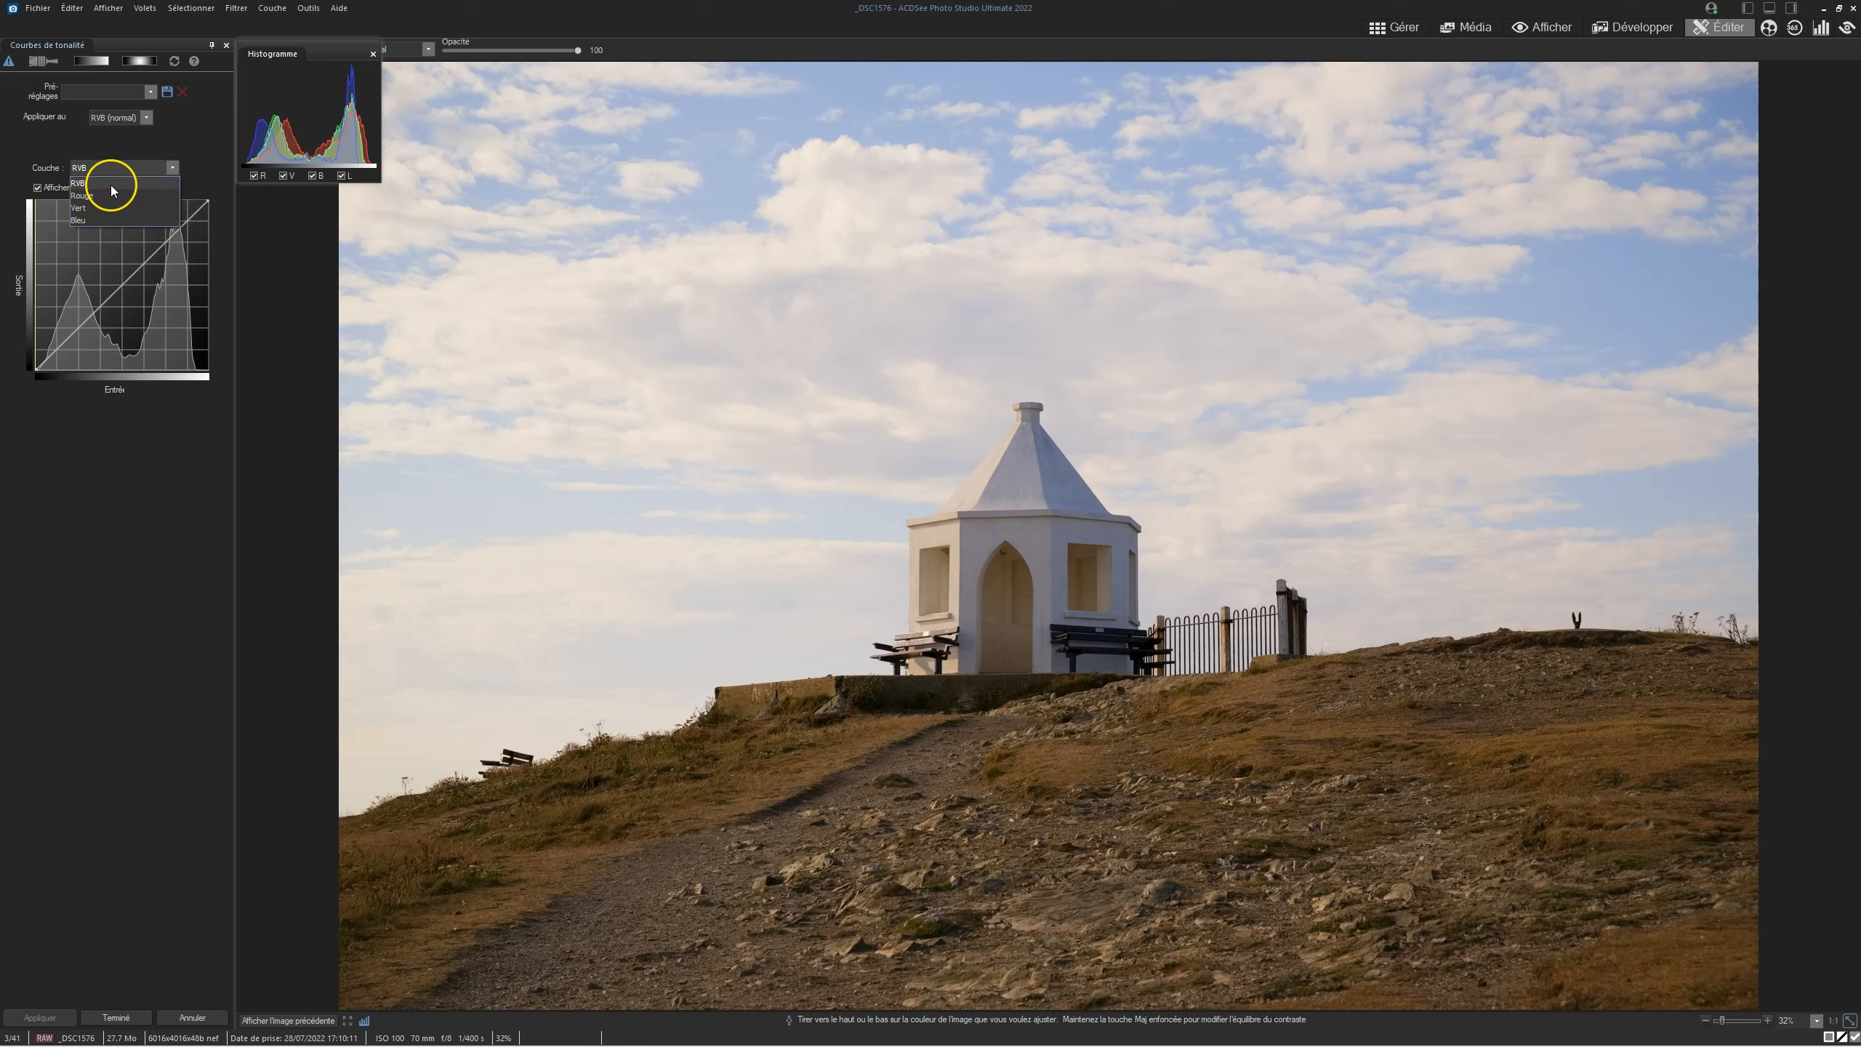
{"action": "left_click", "coordinate": [211, 129]}
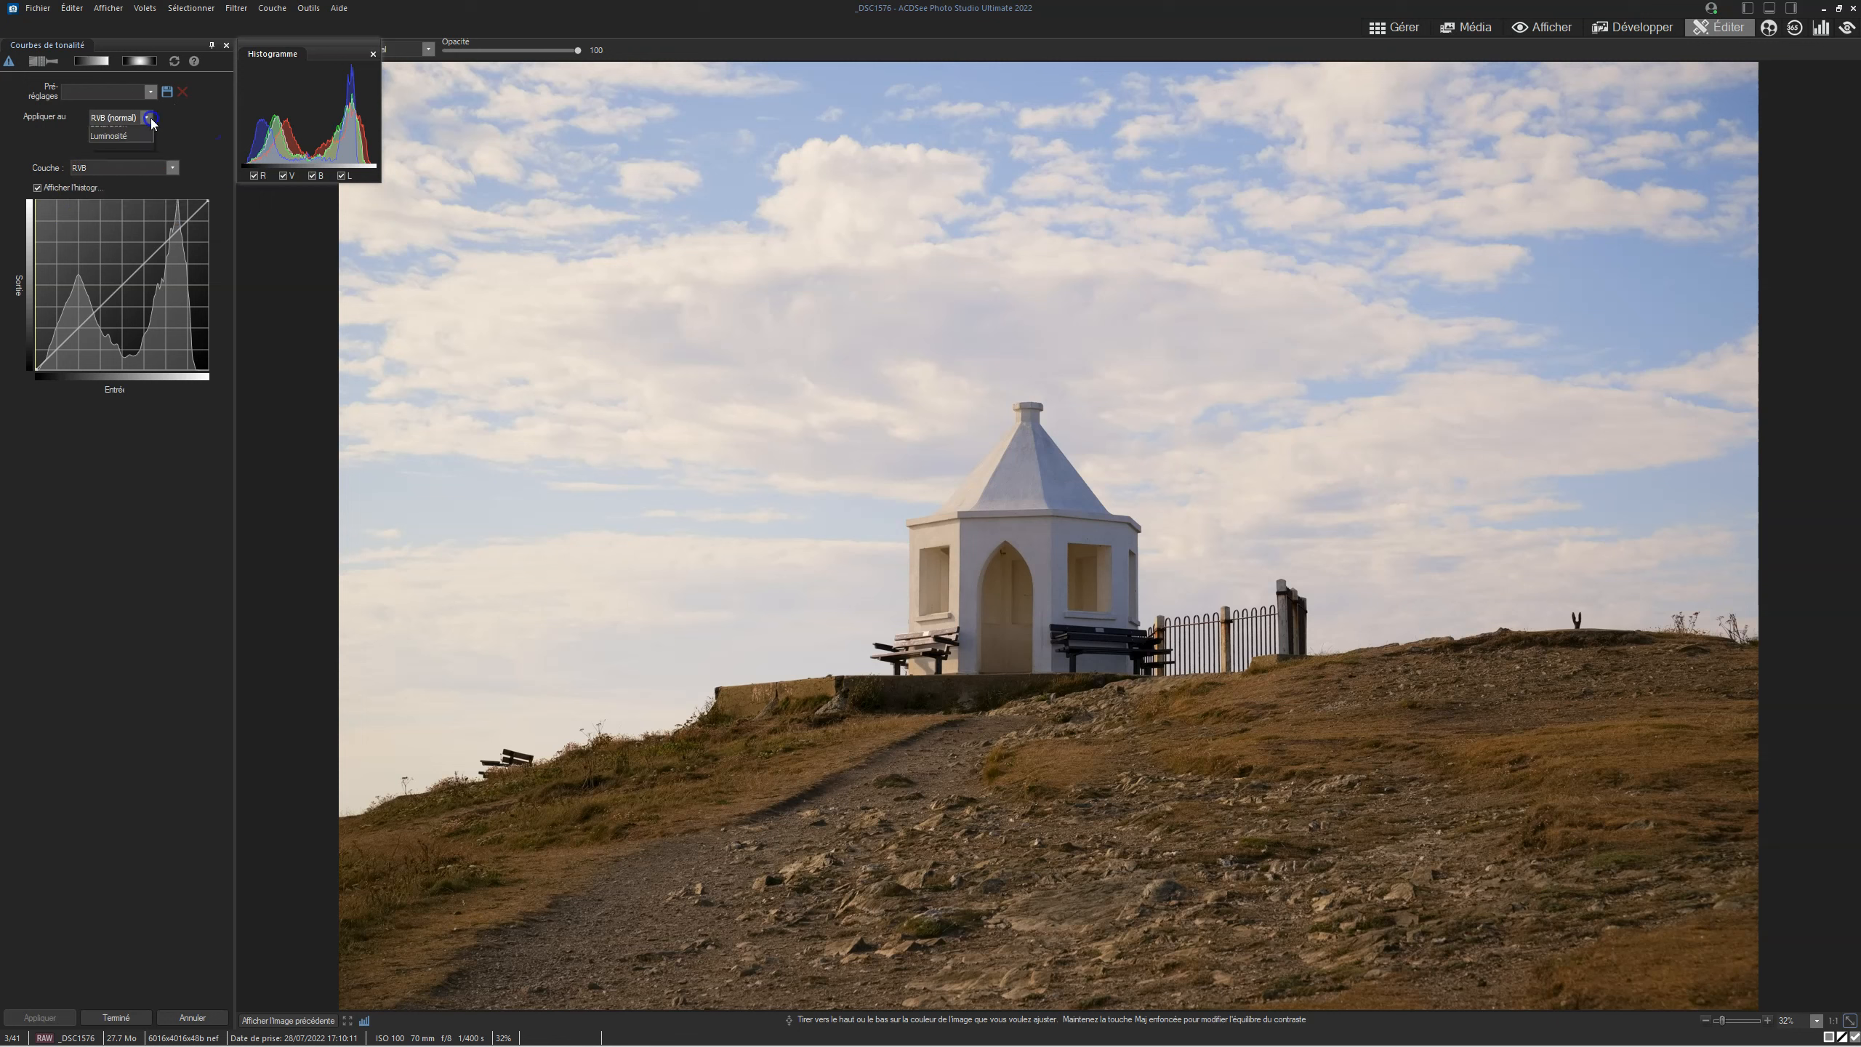
- Apply the curve to Saturation, try raising its middle slightly, and delete the added point
{"action": "left_click", "coordinate": [148, 117]}
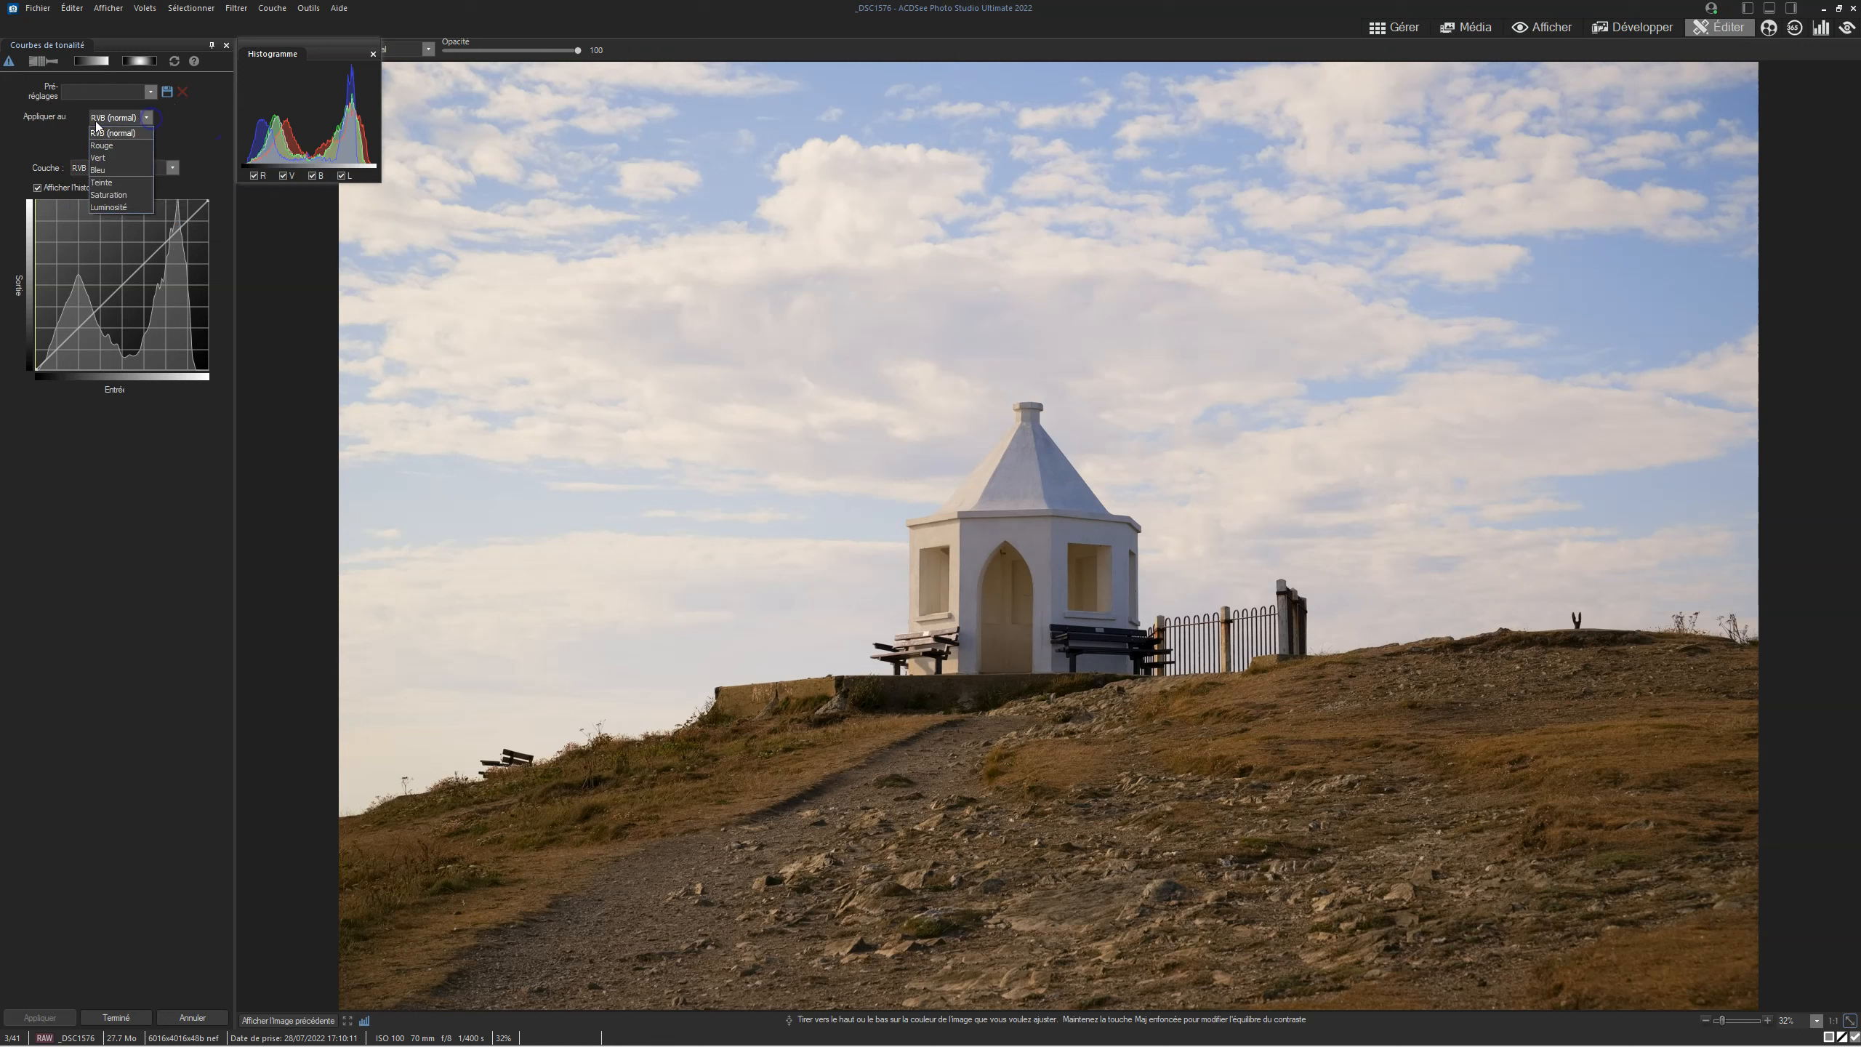
{"action": "left_click", "coordinate": [110, 197]}
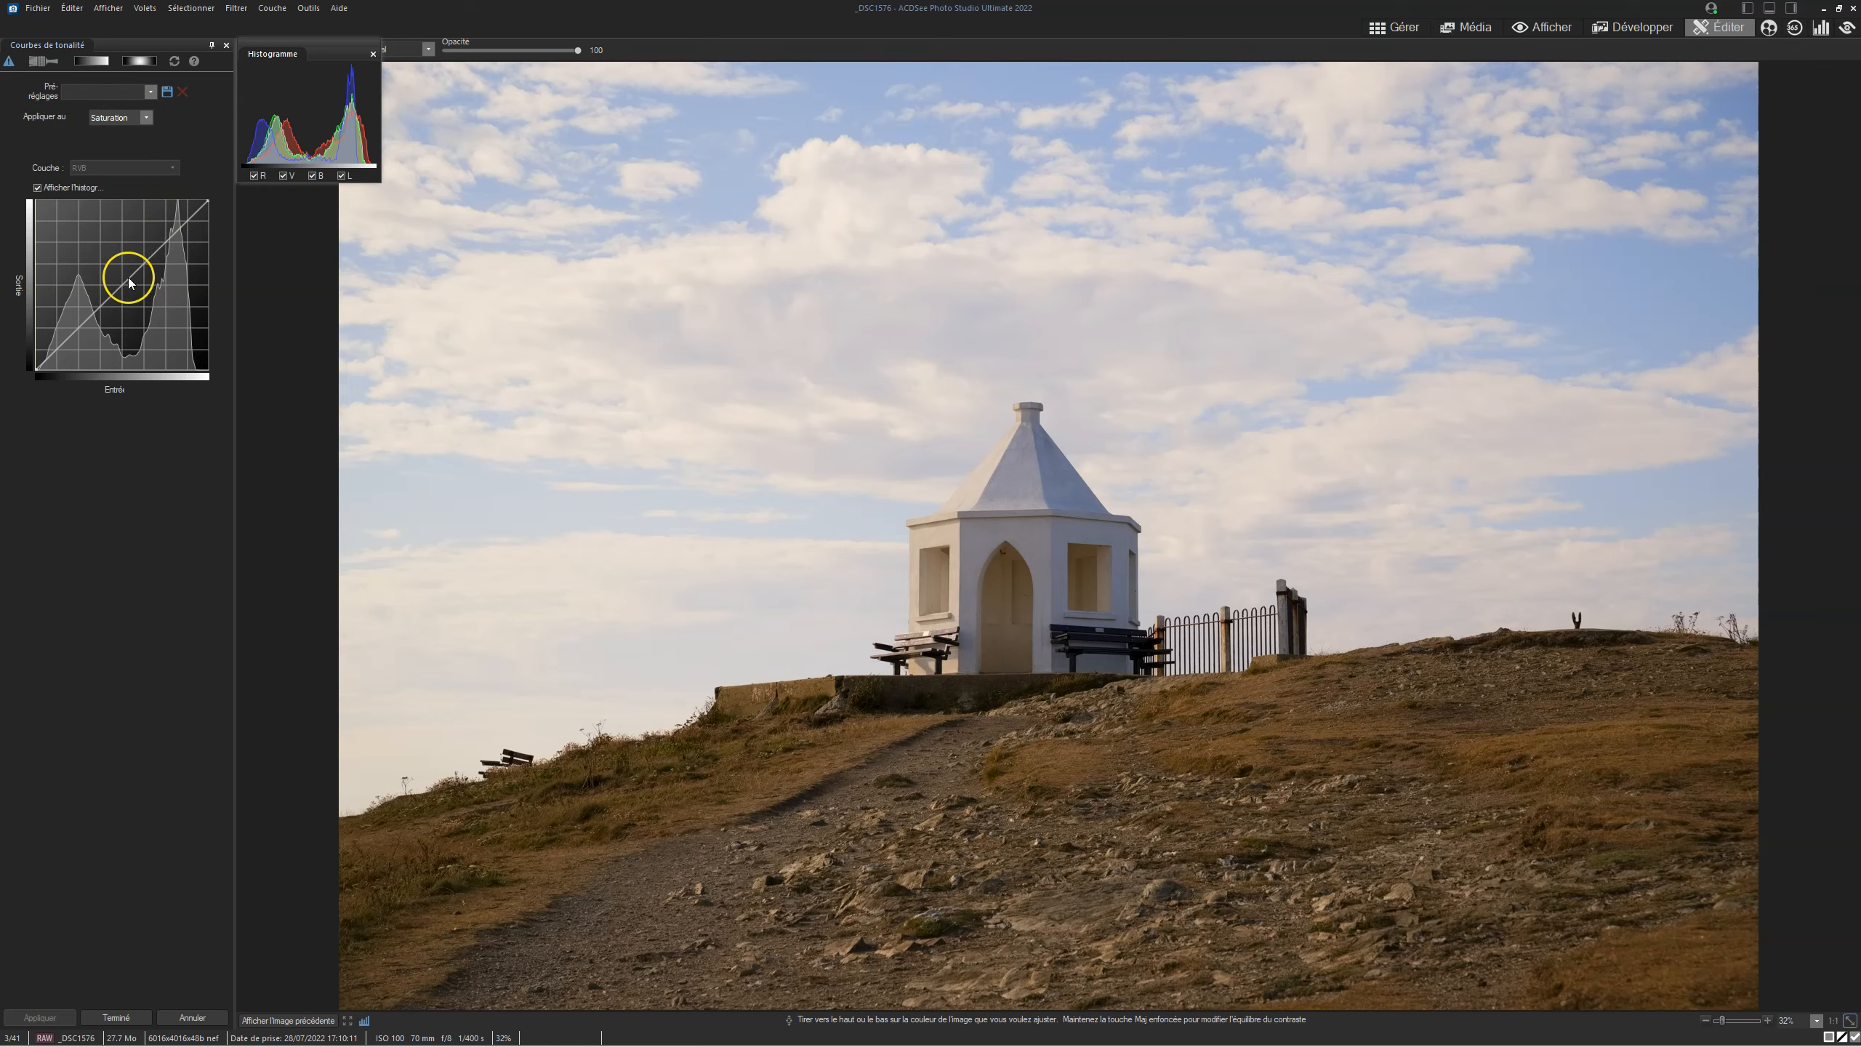
{"action": "left_click_drag", "start_coordinate": [126, 286], "coordinate": [121, 261]}
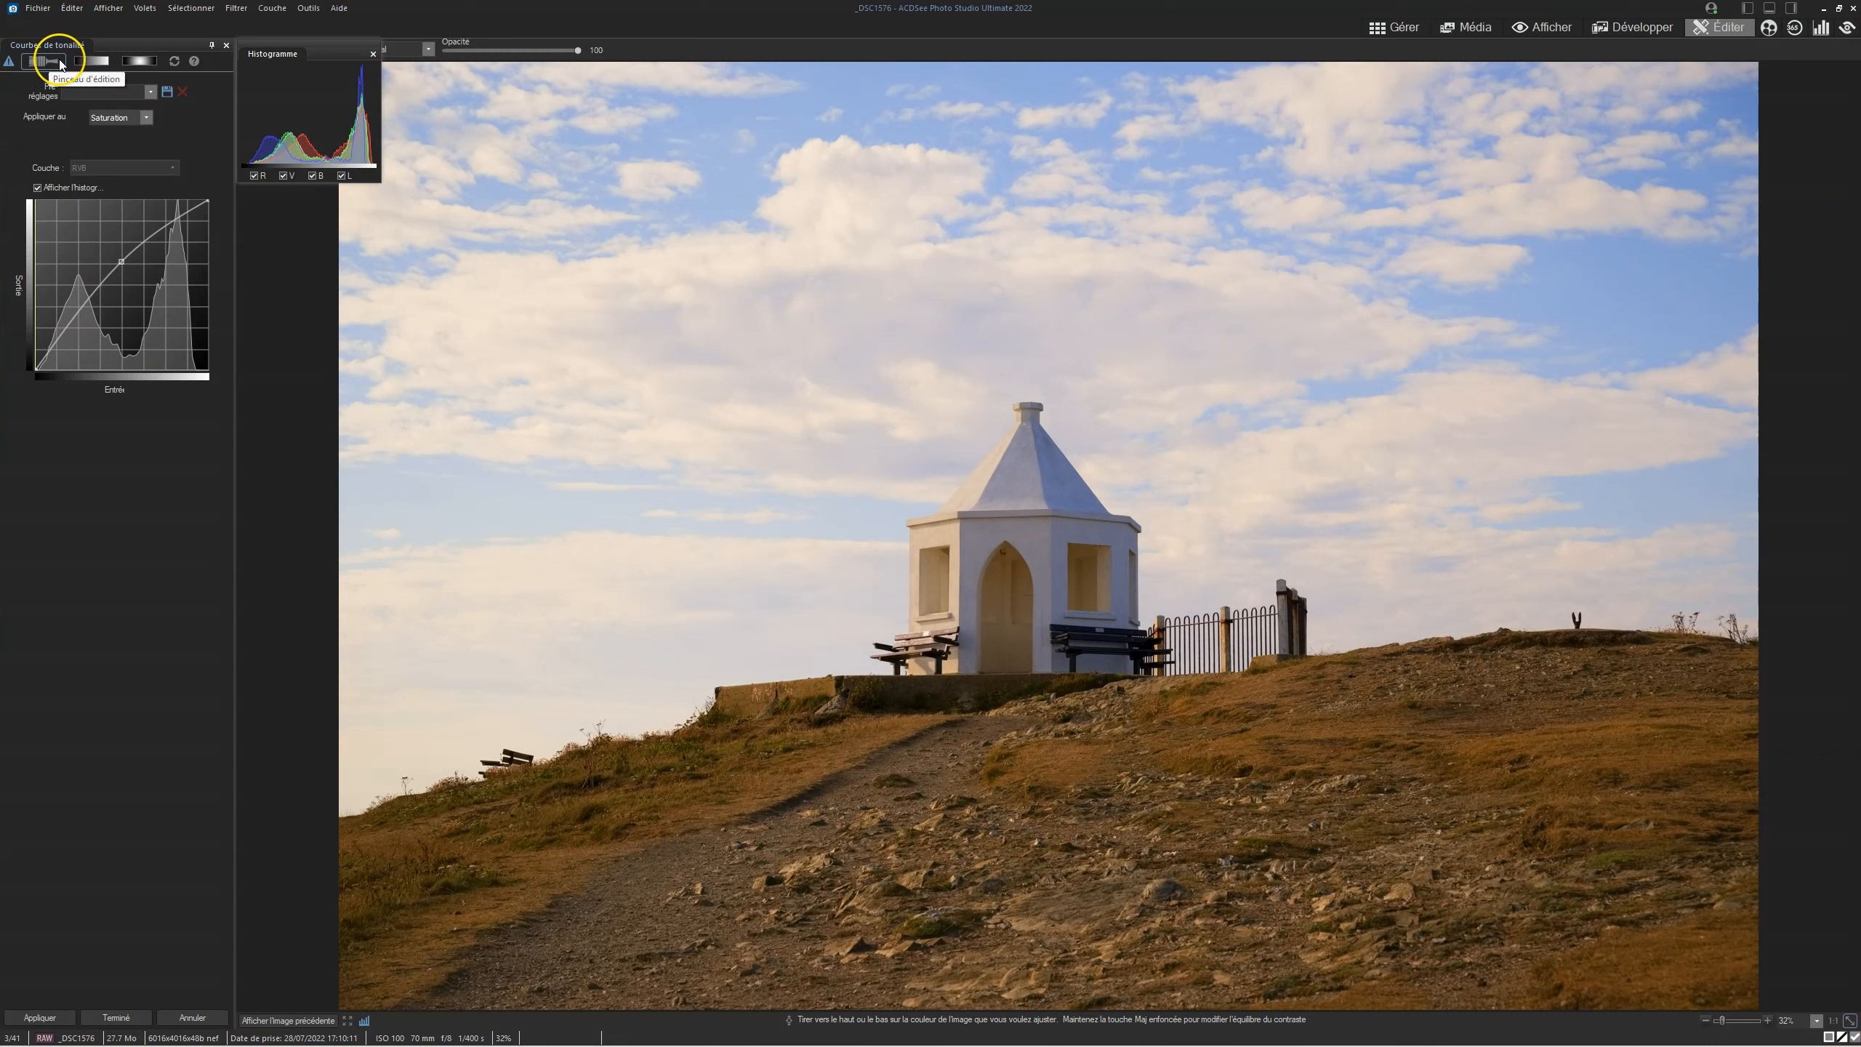
{"action": "left_click", "coordinate": [139, 61]}
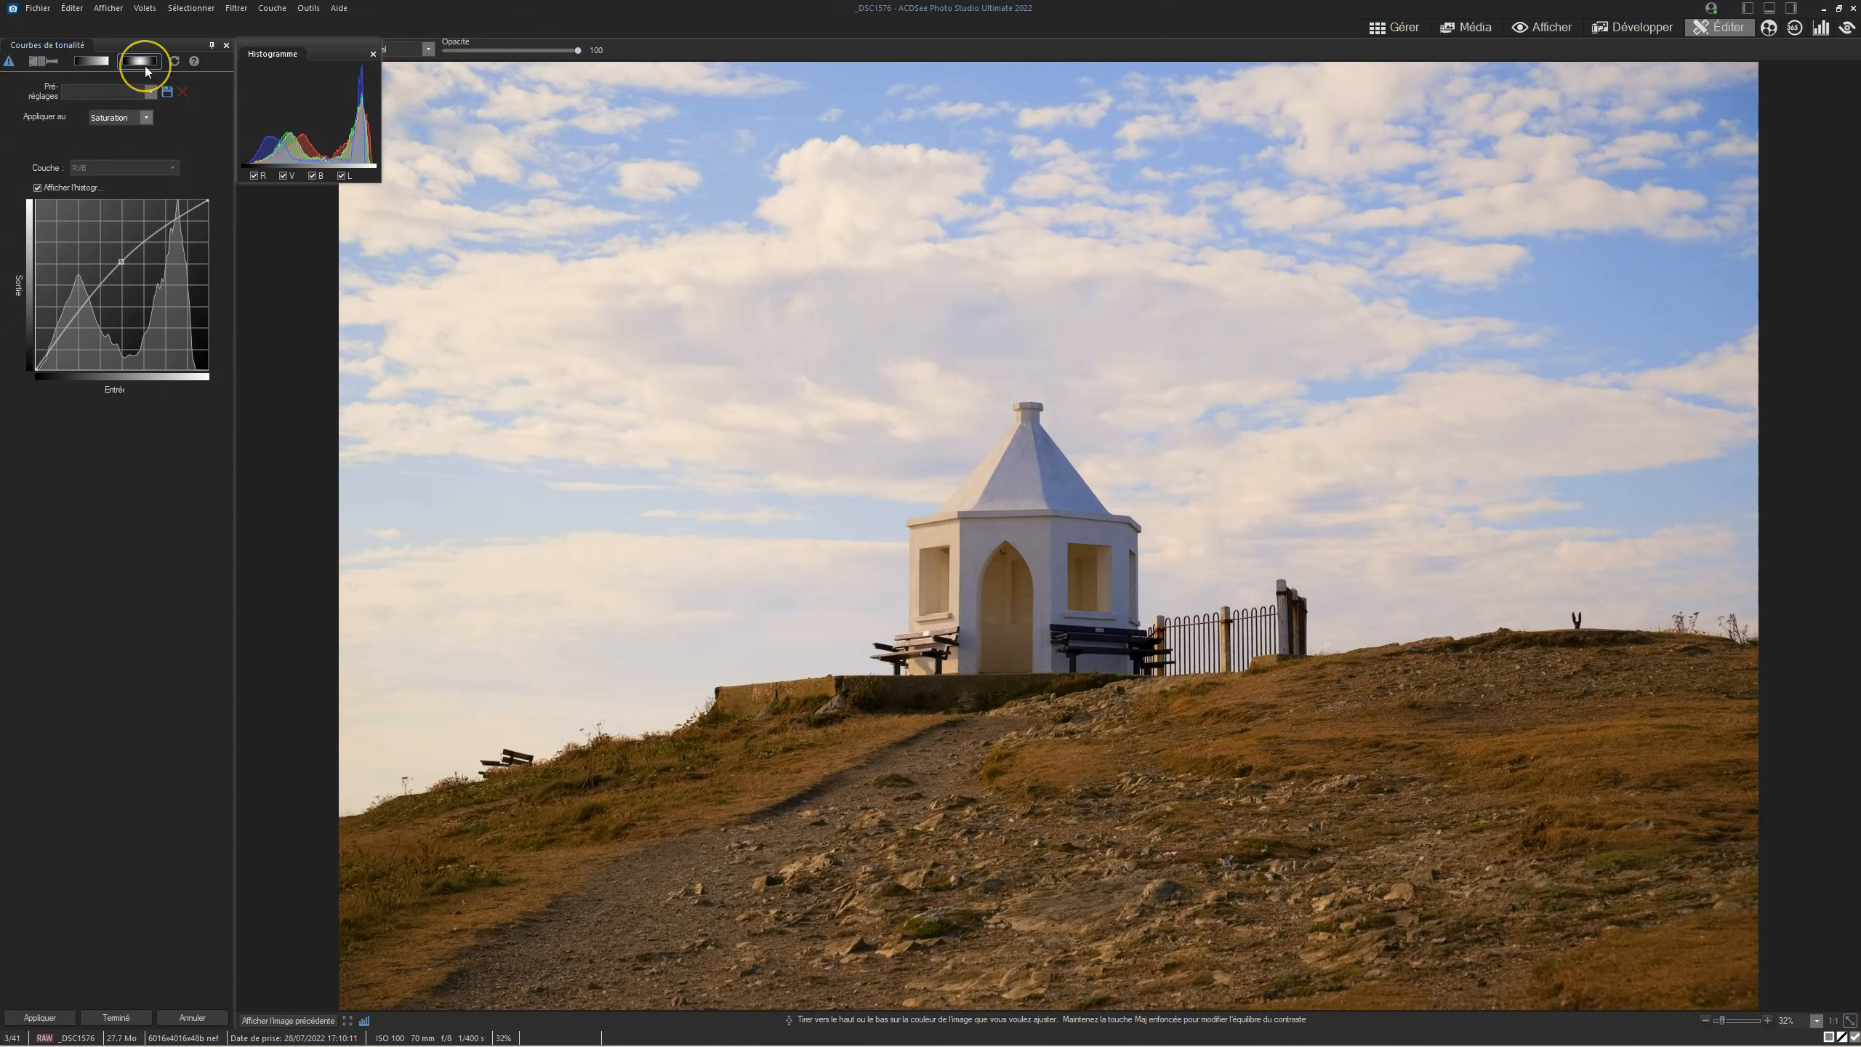
{"action": "right_click", "coordinate": [121, 261]}
{"action": "left_click", "coordinate": [167, 248]}
{"action": "left_click", "coordinate": [249, 389]}
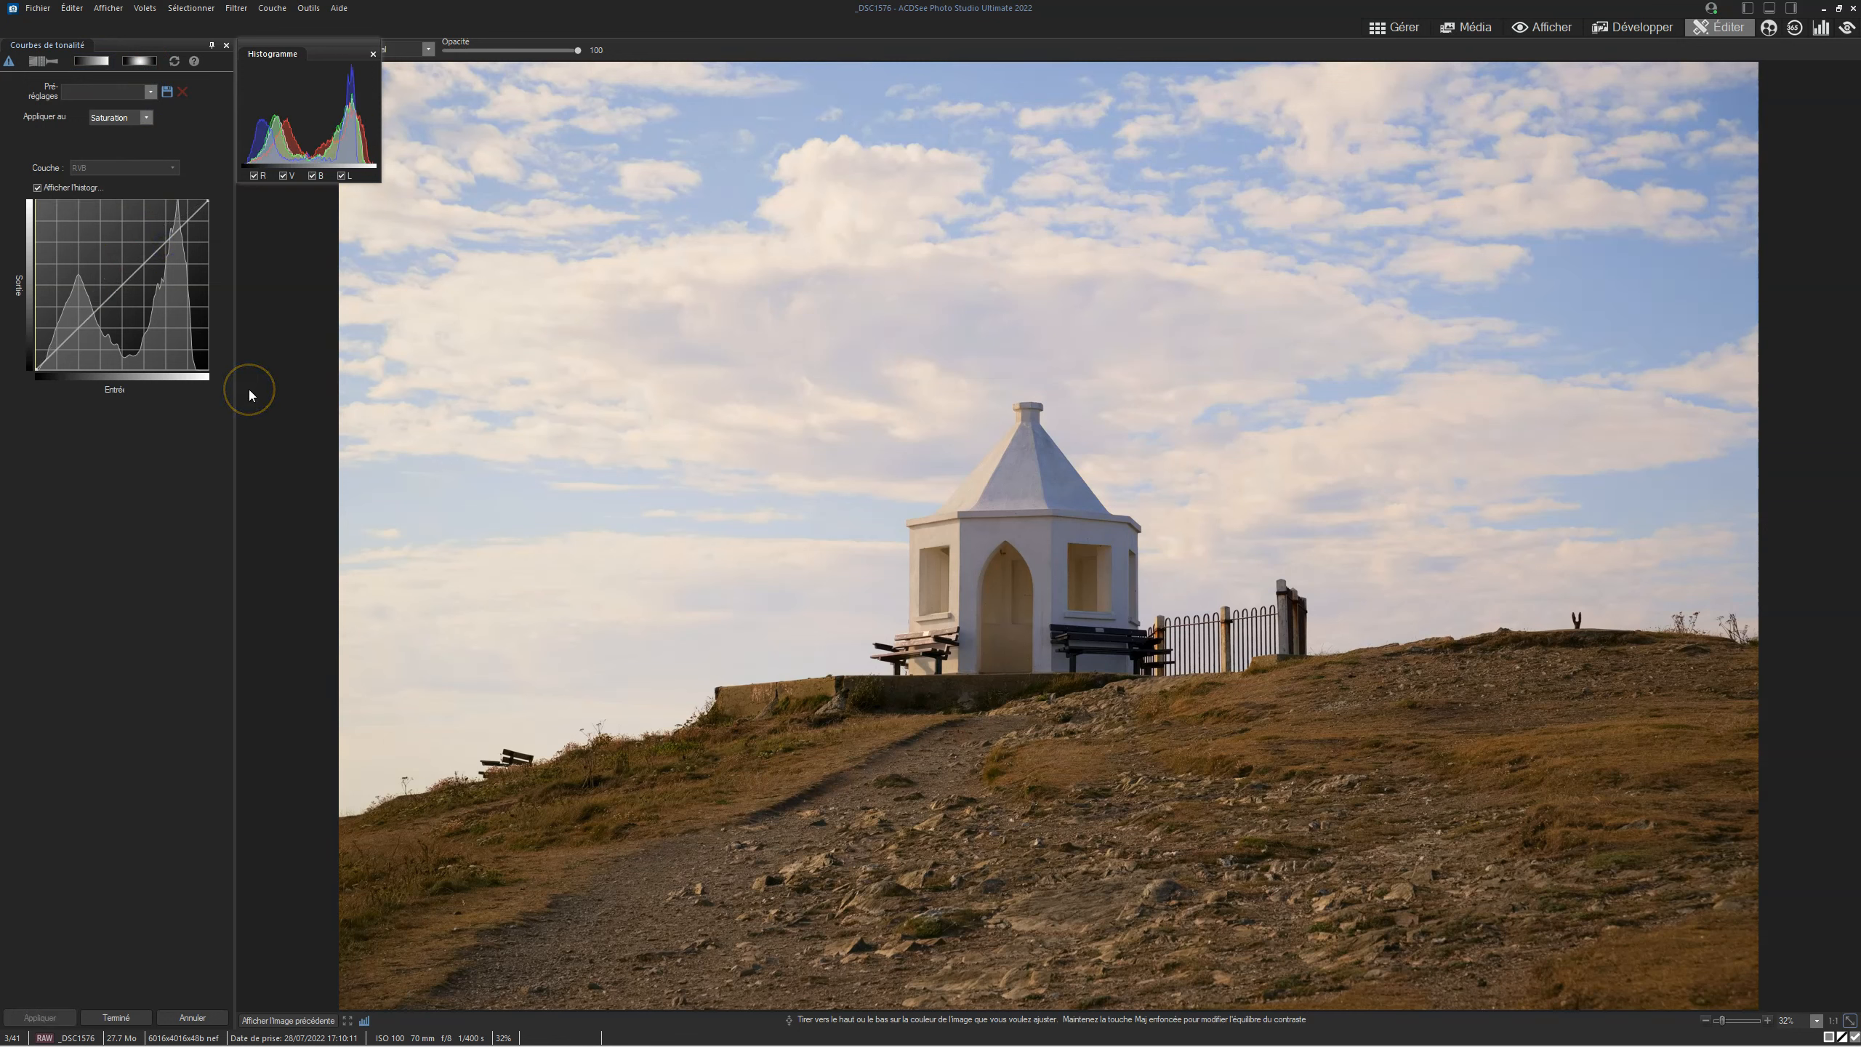